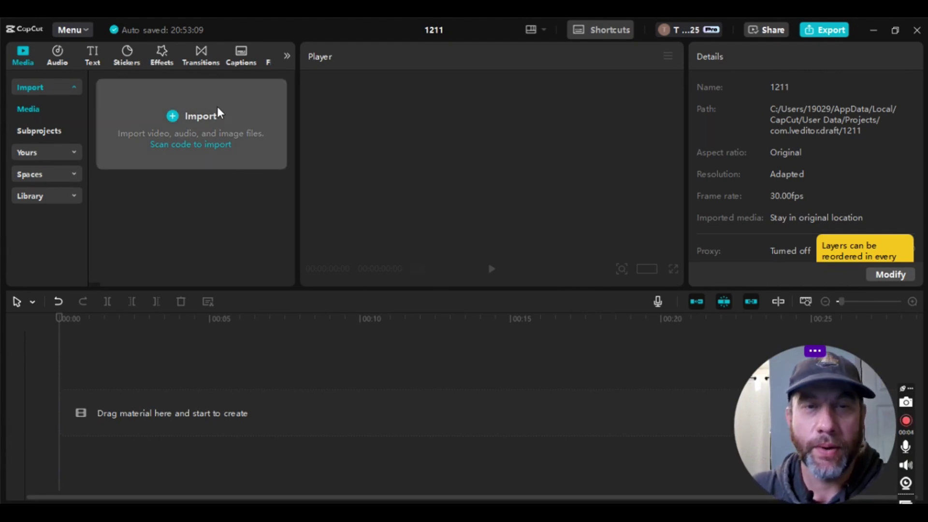
Import highlight 2.mp4 and place it at the start of the timeline
{"action": "left_click", "coordinate": [206, 116]}
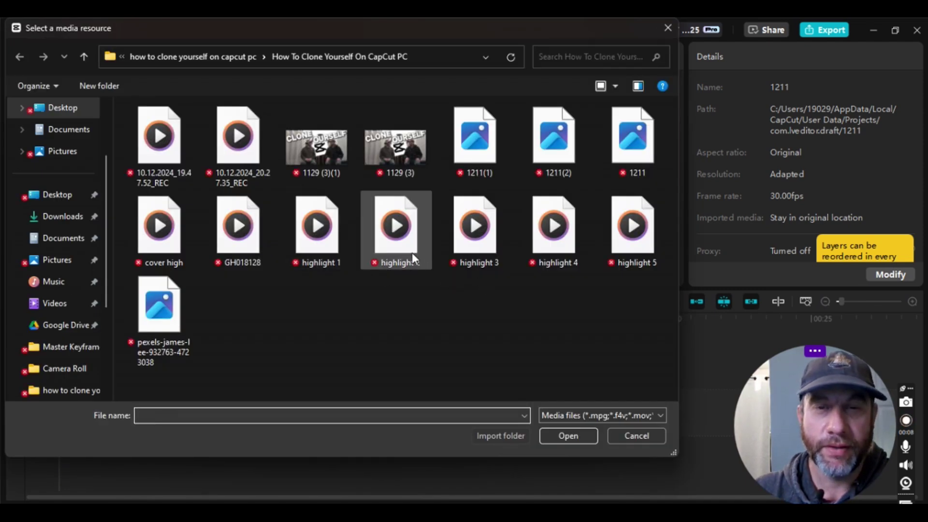
{"action": "left_click", "coordinate": [410, 244]}
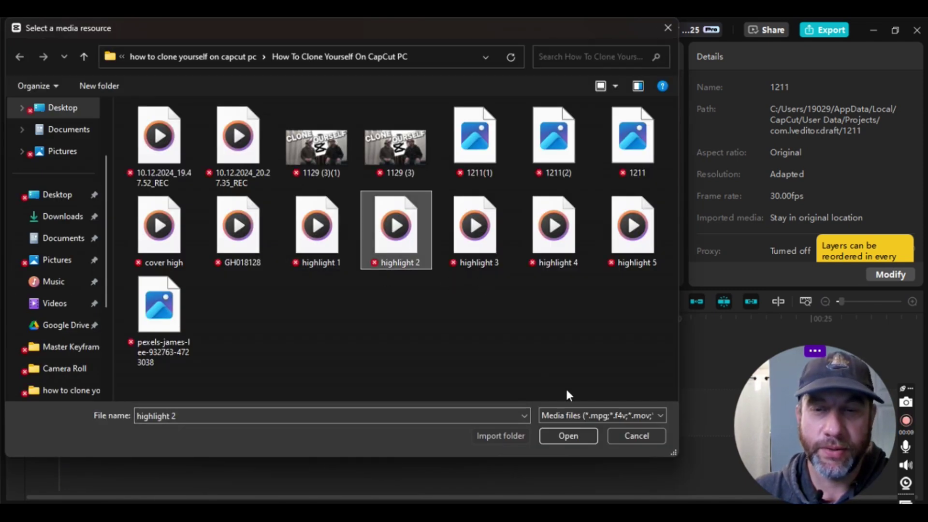
{"action": "left_click", "coordinate": [568, 436]}
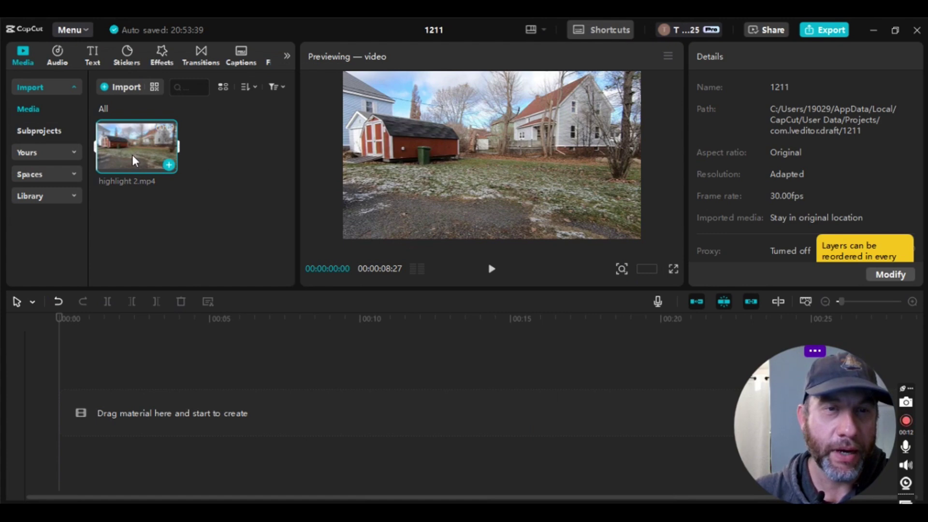
{"action": "left_click_drag", "start_coordinate": [142, 155], "coordinate": [141, 353]}
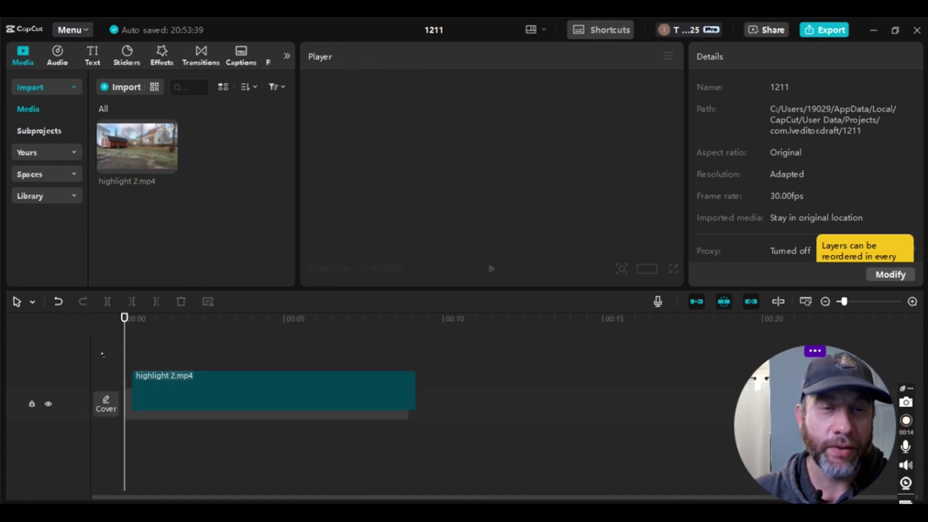
{"action": "left_click_drag", "start_coordinate": [140, 387], "coordinate": [150, 402]}
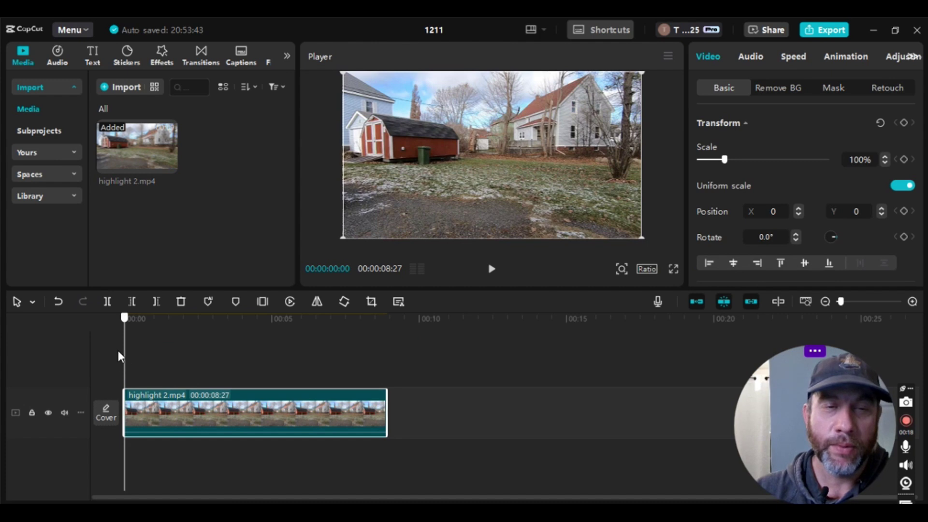
Duplicate the highlight 2.mp4 clip onto a track directly above the original, starting at 00:00
{"action": "right_click", "coordinate": [167, 404]}
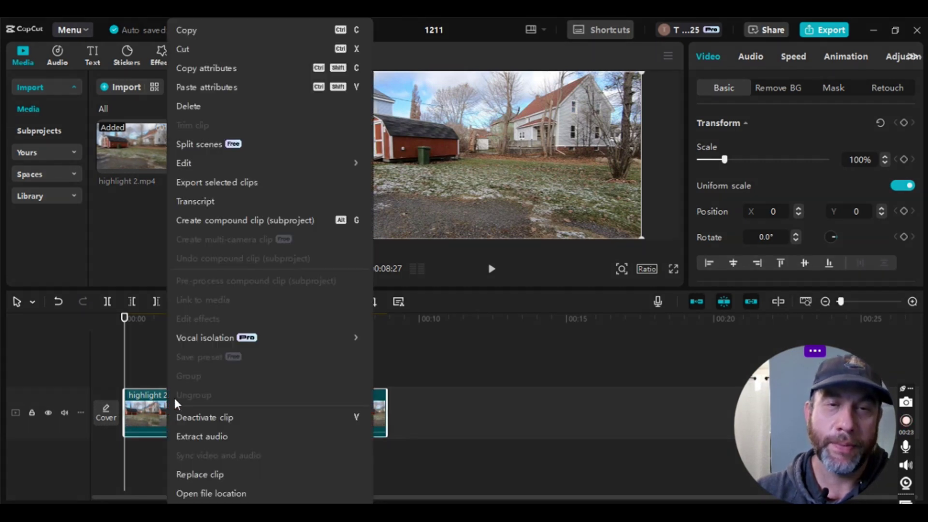
{"action": "left_click", "coordinate": [180, 31]}
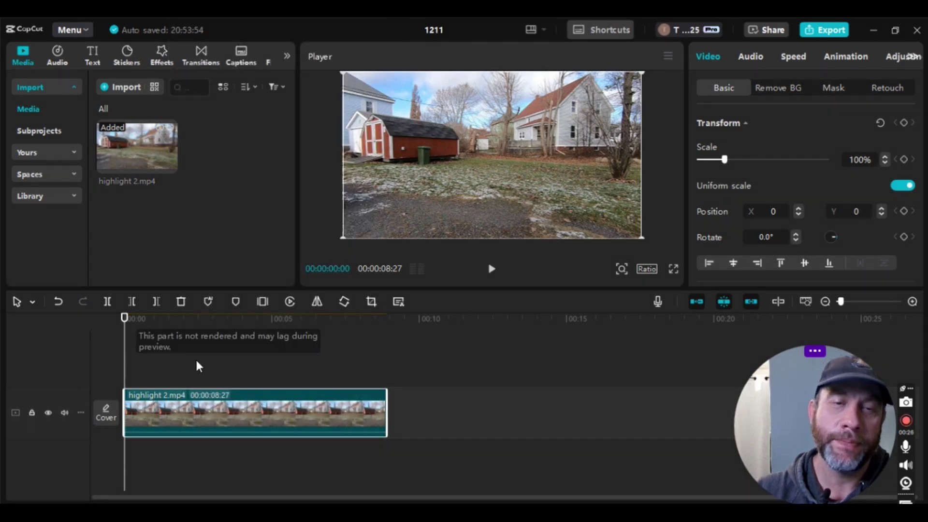
{"action": "right_click", "coordinate": [138, 358]}
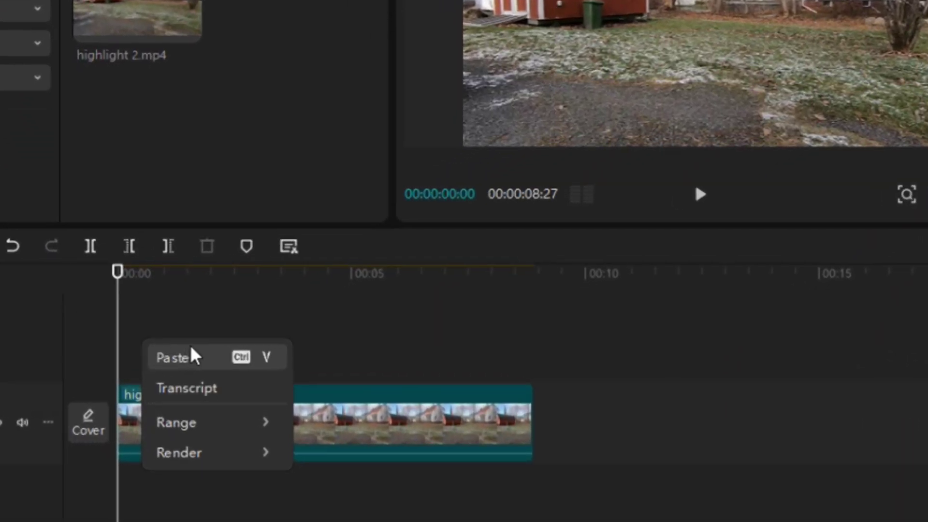
{"action": "left_click", "coordinate": [170, 366]}
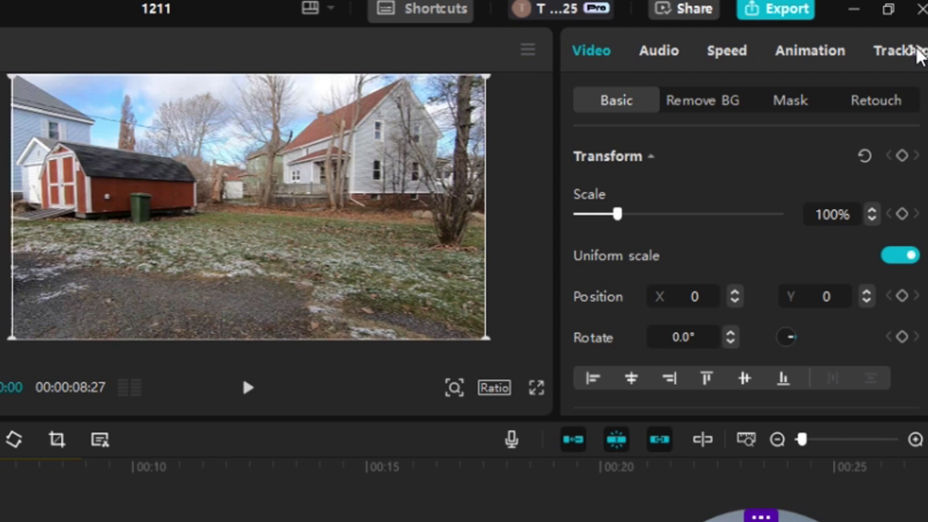
Brighten the upper clip by moving its Luma curve's highlight endpoint inward along the top edge to about three quarters of the width
{"action": "left_click", "coordinate": [918, 51]}
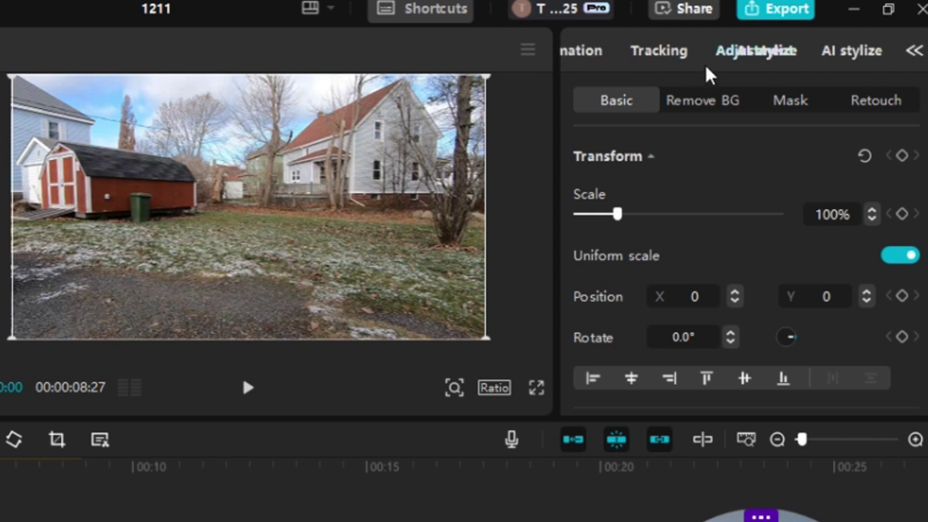
{"action": "left_click", "coordinate": [730, 52]}
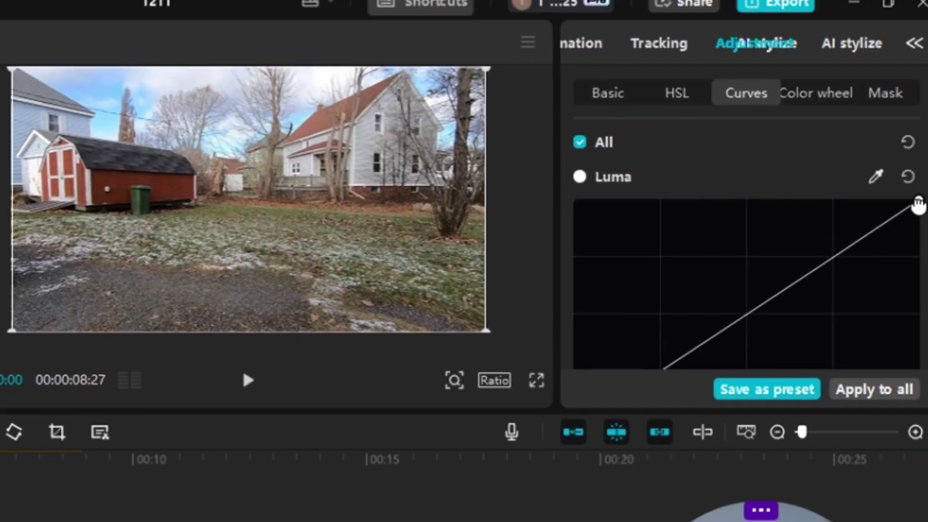
{"action": "left_click_drag", "start_coordinate": [917, 203], "coordinate": [827, 200]}
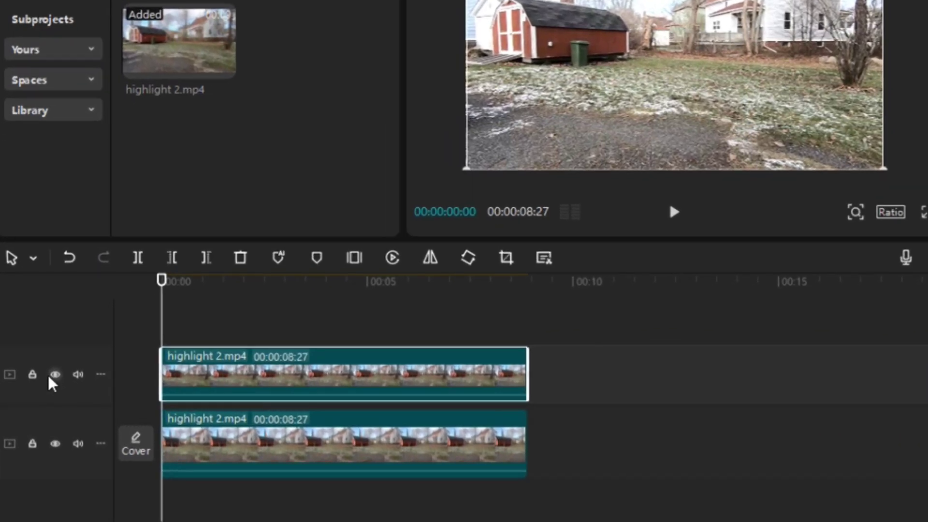
Darken the lower clip by lowering its Luma curve's highlight endpoint to about half height, hiding the upper track during the adjustment
{"action": "left_click", "coordinate": [48, 385]}
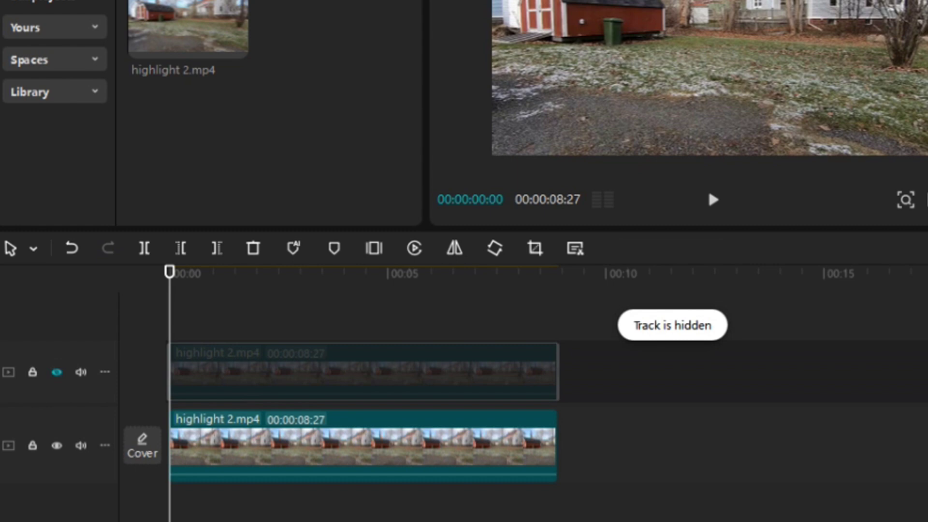
{"action": "left_click", "coordinate": [315, 472]}
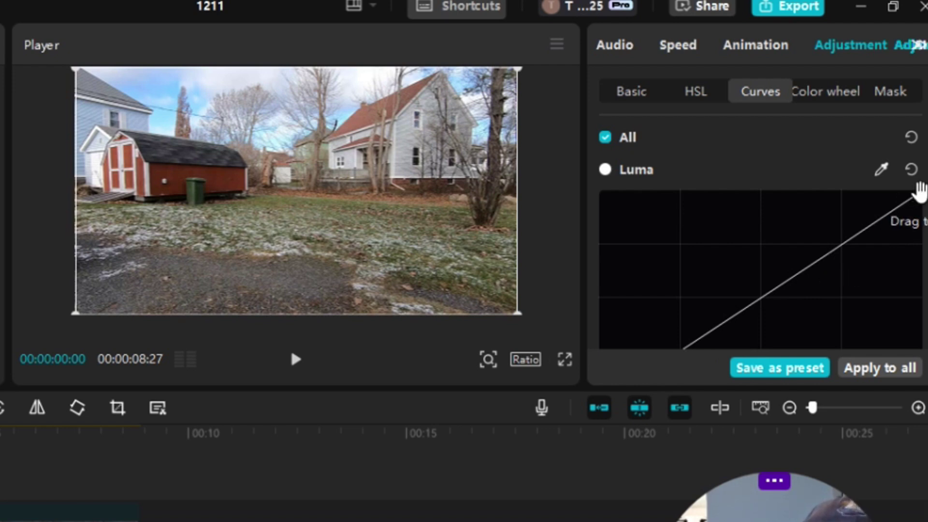
{"action": "left_click_drag", "start_coordinate": [919, 195], "coordinate": [921, 302]}
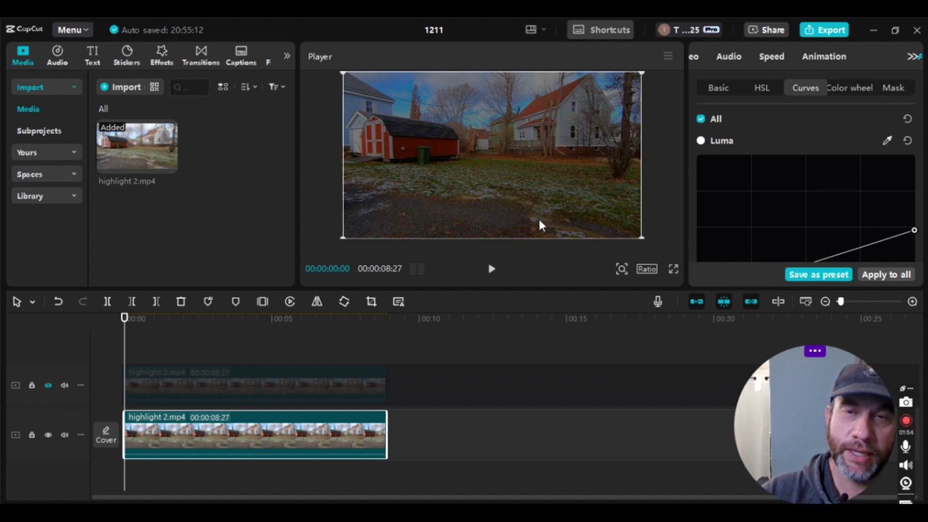
{"action": "left_click", "coordinate": [48, 385]}
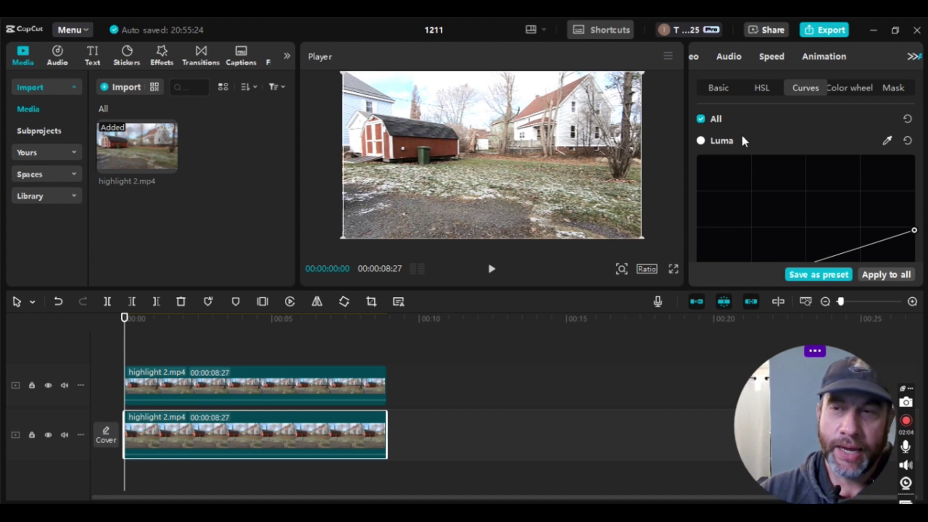
Add a Rectangle mask to the upper clip and fit it around the red shed, about 735 by 365 at X -529, Y 96
{"action": "left_click", "coordinate": [269, 389]}
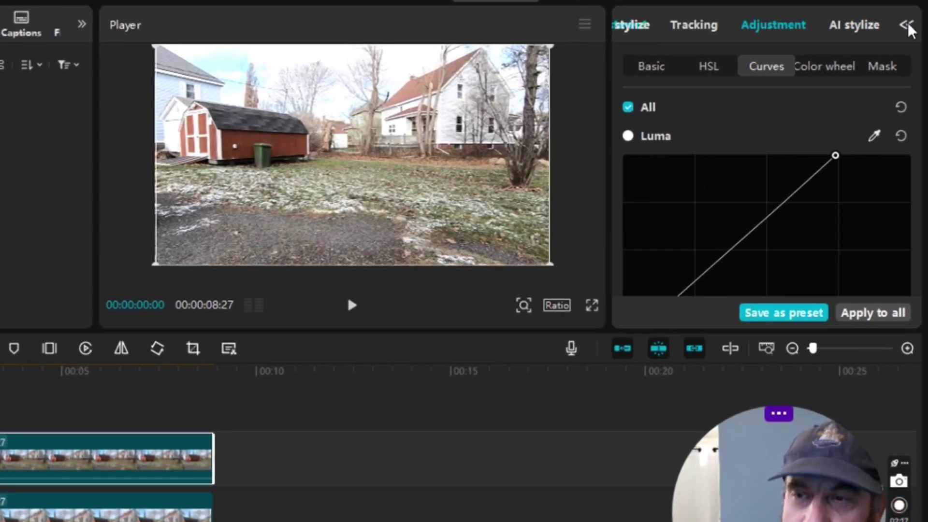
{"action": "left_click", "coordinate": [907, 26]}
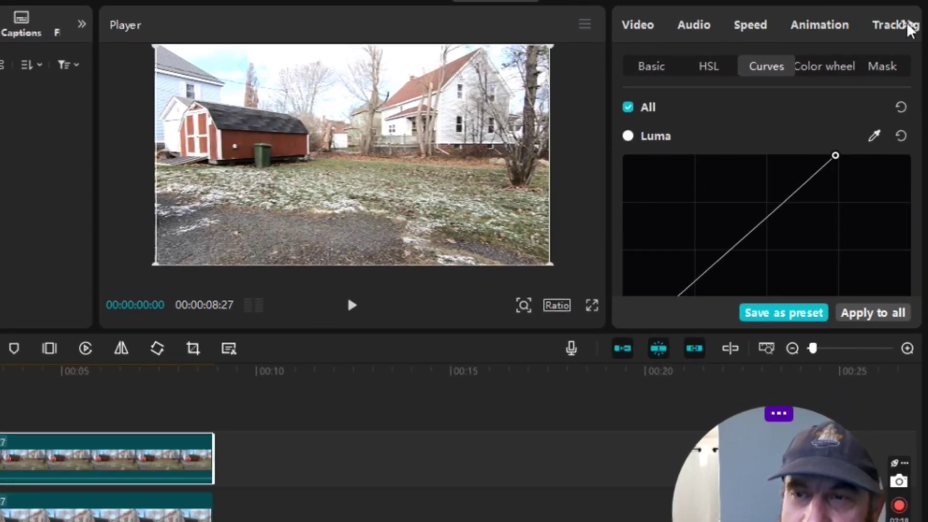
{"action": "left_click", "coordinate": [648, 28]}
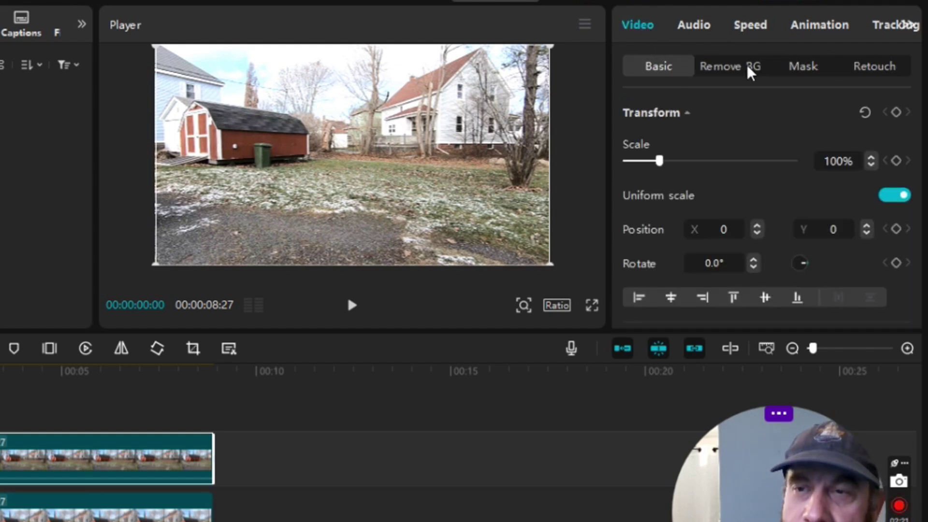
{"action": "left_click", "coordinate": [800, 71]}
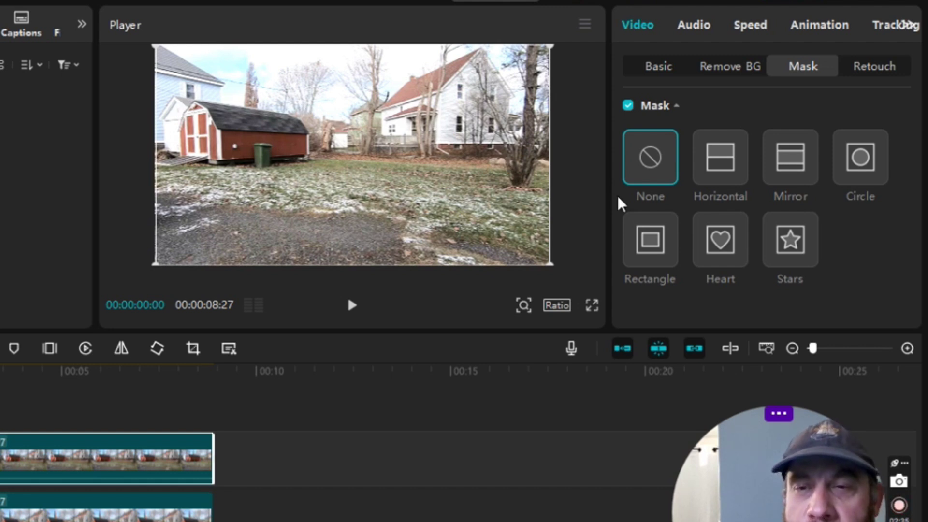
{"action": "left_click", "coordinate": [645, 249]}
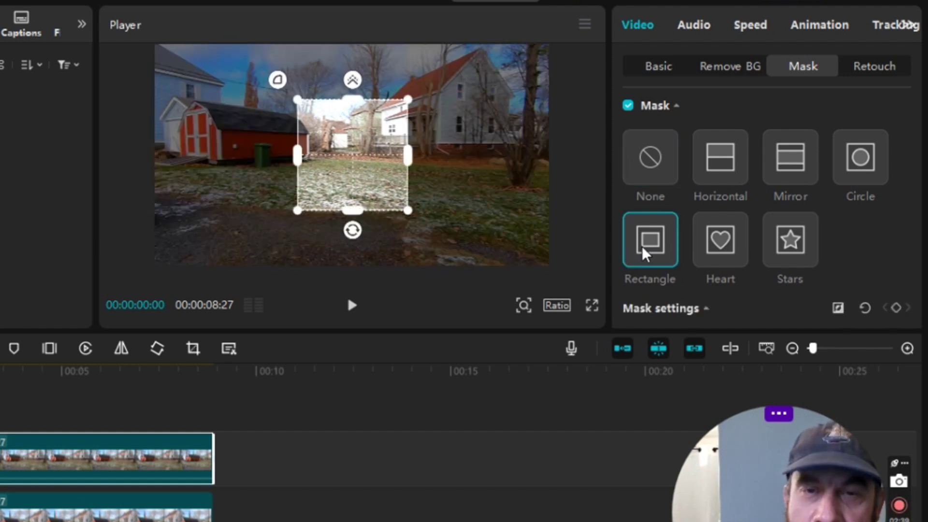
{"action": "left_click_drag", "start_coordinate": [389, 176], "coordinate": [264, 160]}
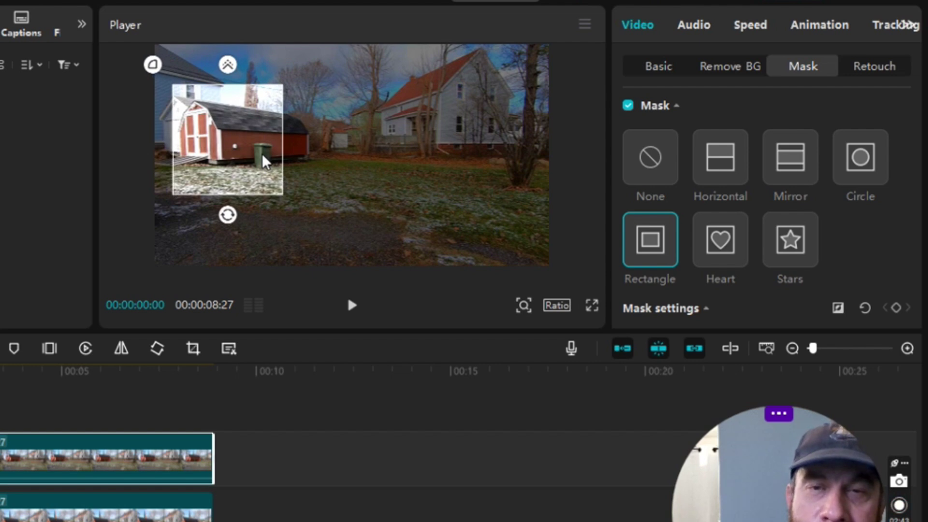
{"action": "left_click_drag", "start_coordinate": [235, 195], "coordinate": [318, 138]}
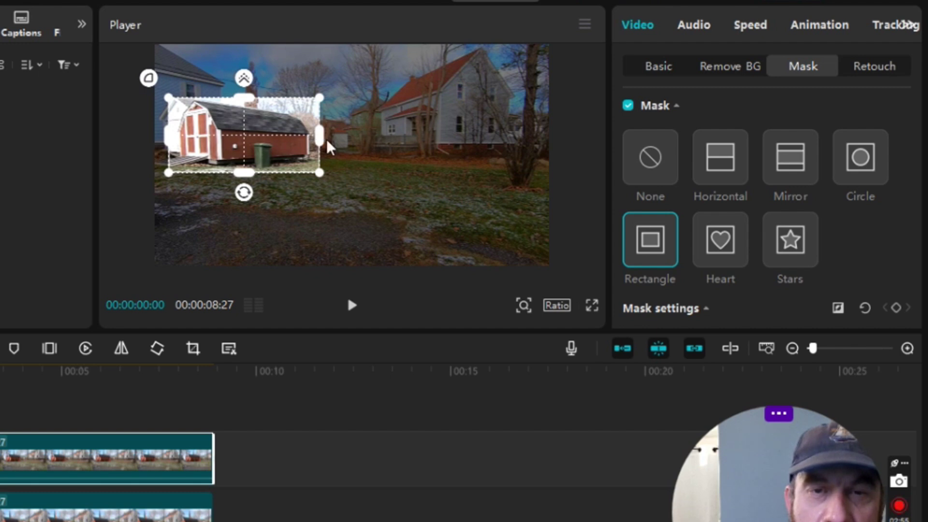
Soften the shed mask with a Feather of 4 and Round corners of 40, and deselect the clip
{"action": "scroll", "coordinate": [874, 224], "scroll_direction": "down", "scroll_amount": 5}
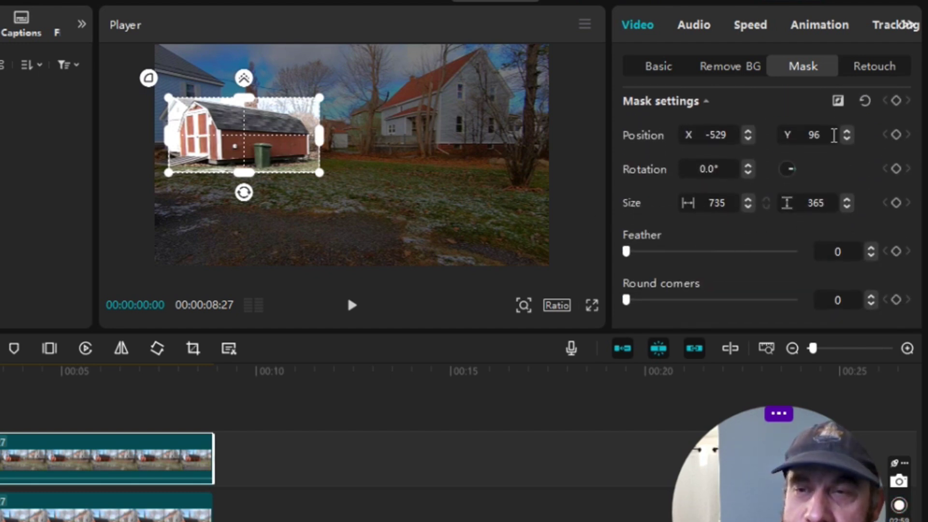
{"action": "scroll", "coordinate": [817, 150], "scroll_direction": "down", "scroll_amount": 1}
{"action": "left_click_drag", "start_coordinate": [629, 251], "coordinate": [637, 253]}
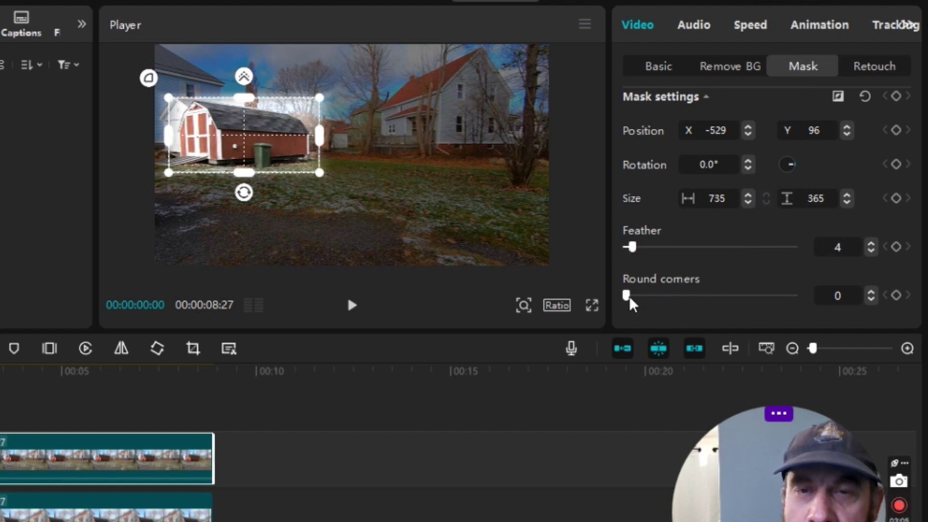
{"action": "left_click_drag", "start_coordinate": [630, 299], "coordinate": [697, 301]}
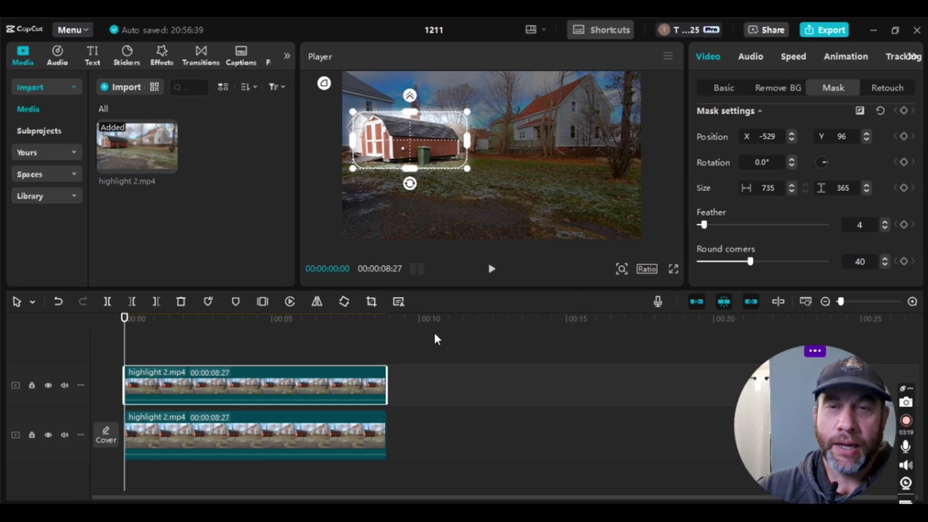
{"action": "left_click", "coordinate": [486, 434]}
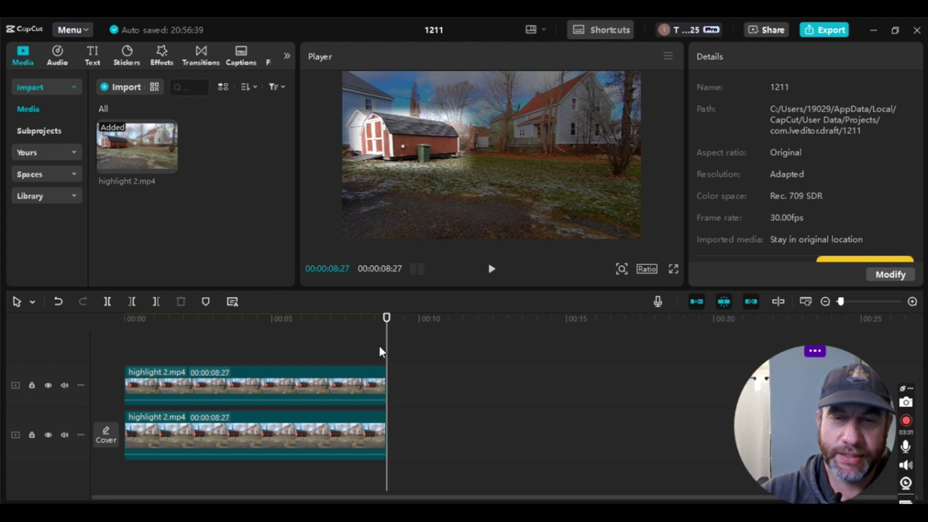
Return the playhead to the start and darken the lower clip further by lowering its Luma curve's highlight endpoint to just over one third height
{"action": "left_click_drag", "start_coordinate": [390, 358], "coordinate": [125, 361]}
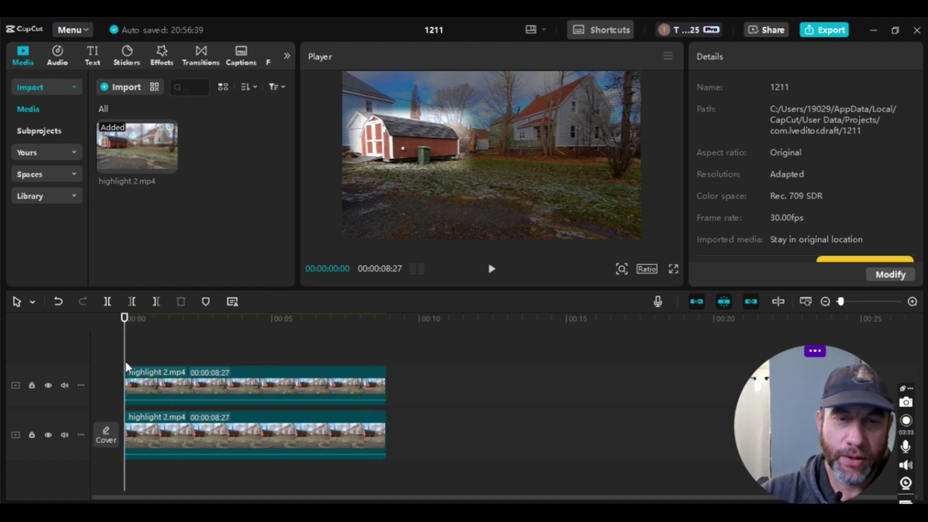
{"action": "left_click", "coordinate": [165, 440]}
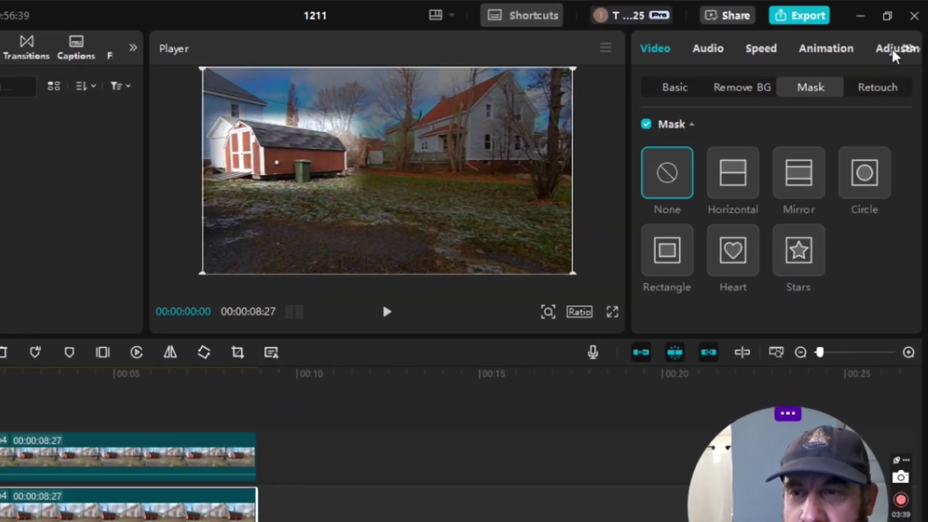
{"action": "left_click", "coordinate": [893, 52]}
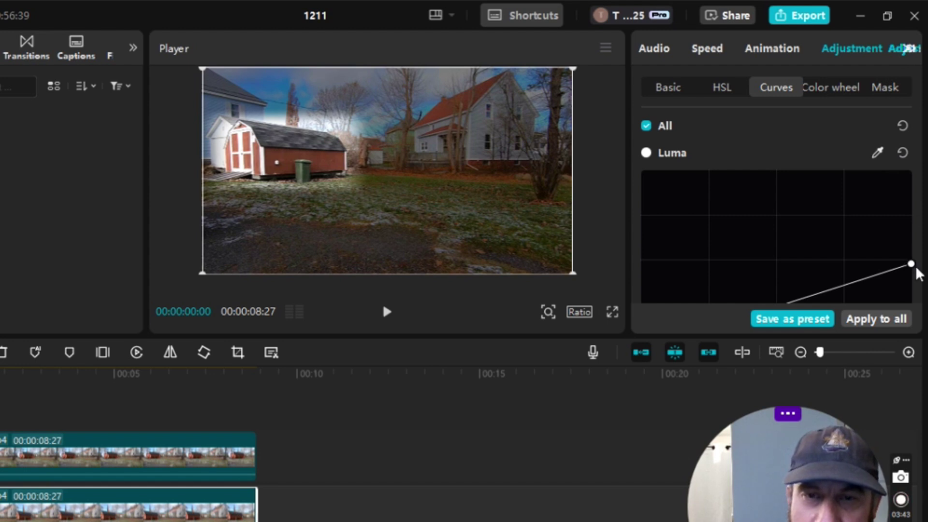
{"action": "left_click_drag", "start_coordinate": [912, 264], "coordinate": [912, 280]}
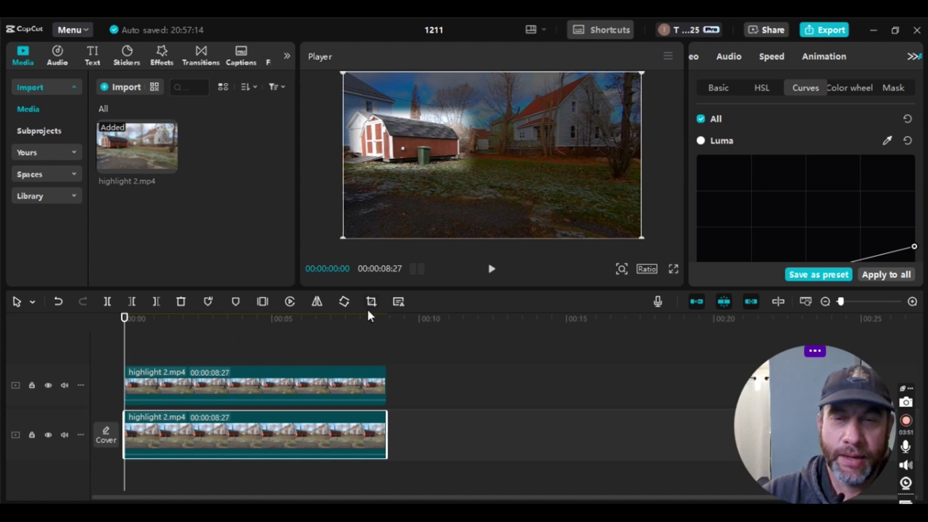
Check the upper clip's Luma curve and play the video, including in full screen, to review the highlight on the shed
{"action": "left_click", "coordinate": [187, 384]}
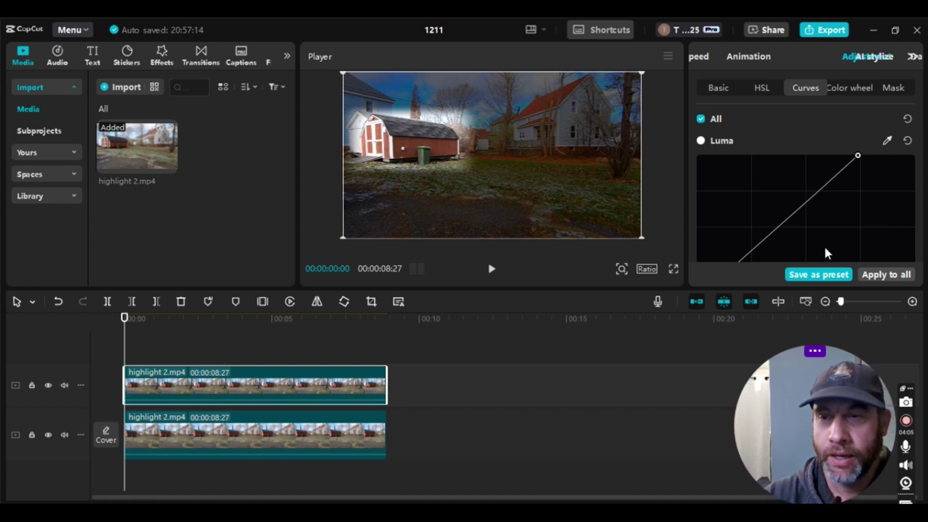
{"action": "left_click", "coordinate": [491, 270]}
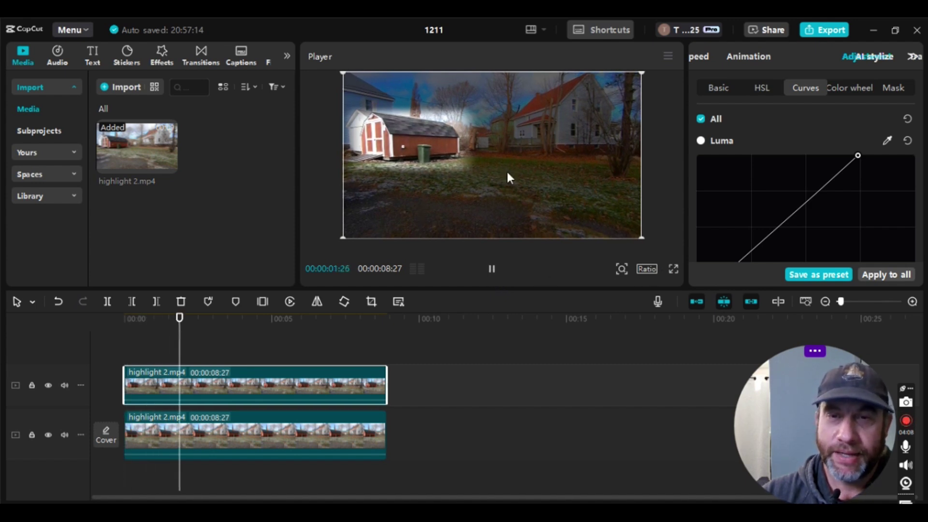
{"action": "left_click", "coordinate": [673, 269]}
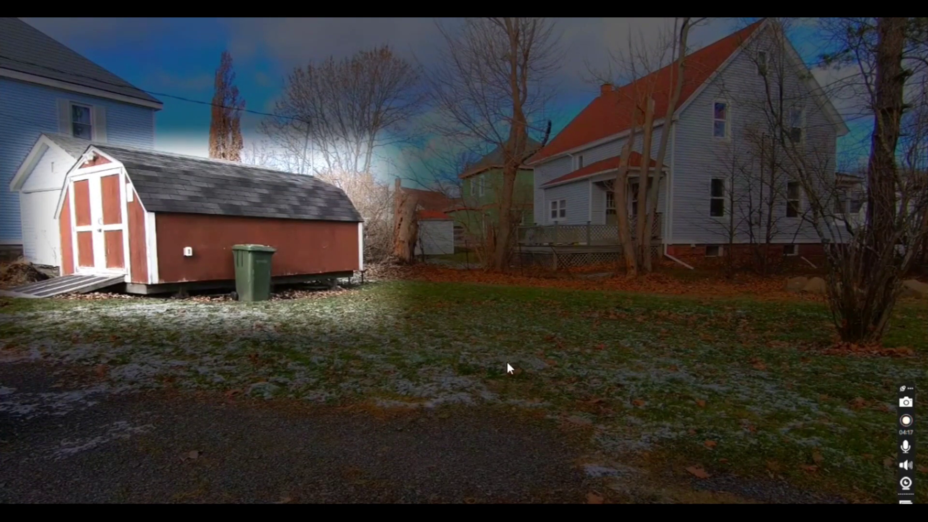
{"action": "key", "text": "Escape"}
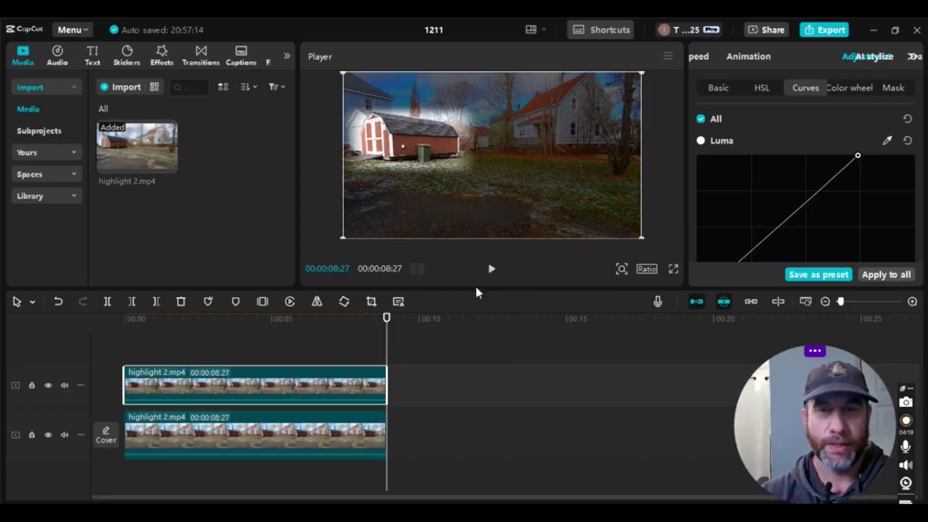
Return the playhead to the start and restore both clips' Luma curves to a straight diagonal by moving their highlight endpoints back to the graph's upper-right corner
{"action": "left_click_drag", "start_coordinate": [393, 343], "coordinate": [72, 342]}
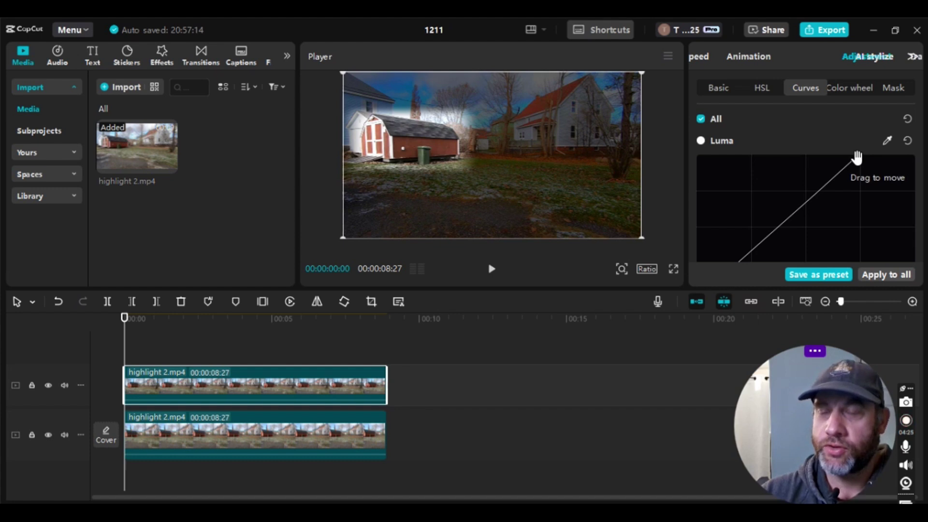
{"action": "left_click_drag", "start_coordinate": [857, 157], "coordinate": [910, 145]}
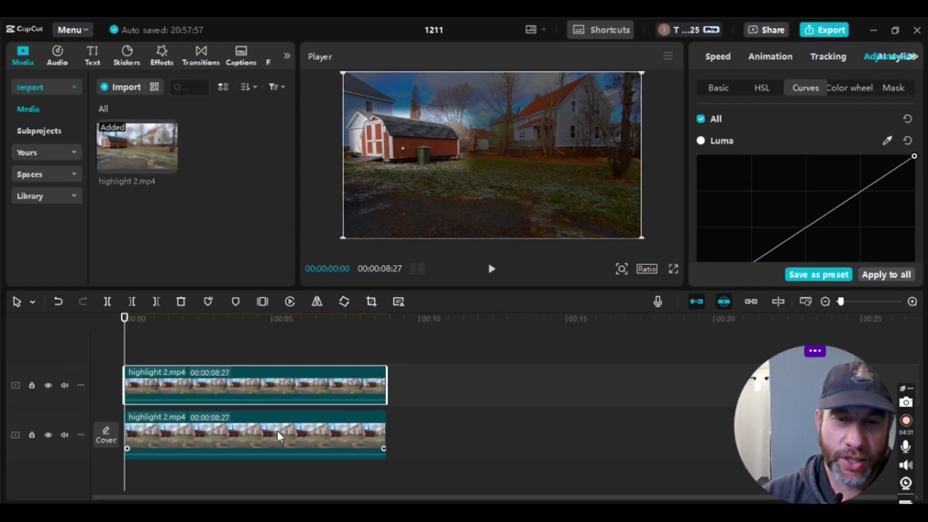
{"action": "left_click", "coordinate": [260, 427]}
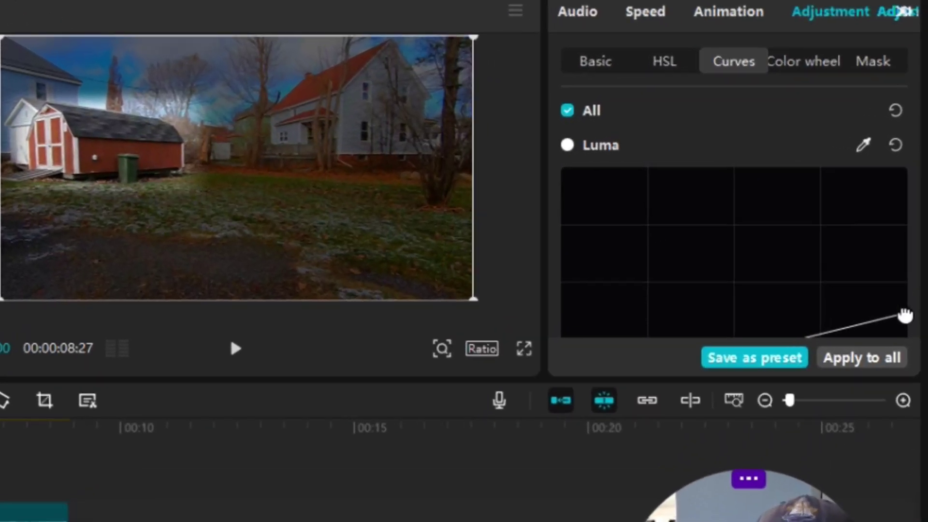
{"action": "left_click_drag", "start_coordinate": [914, 245], "coordinate": [897, 171]}
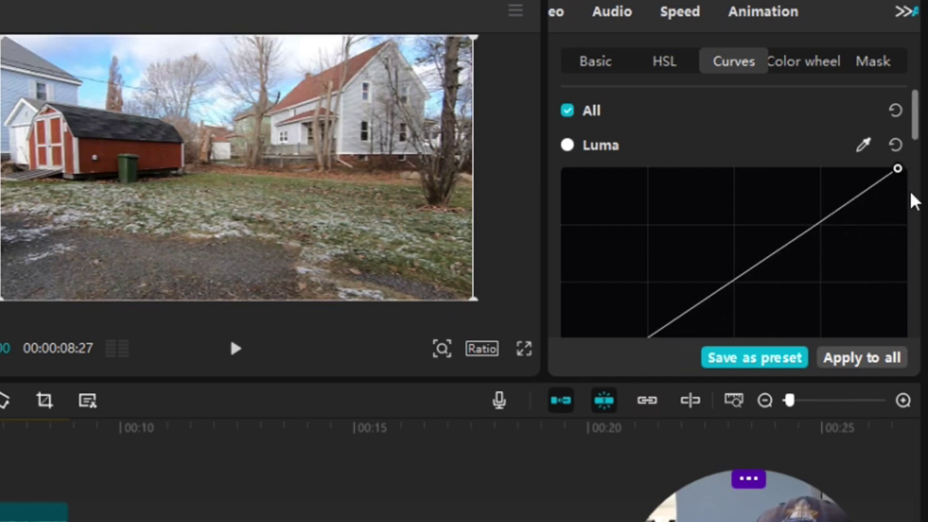
{"action": "left_click_drag", "start_coordinate": [900, 170], "coordinate": [906, 173]}
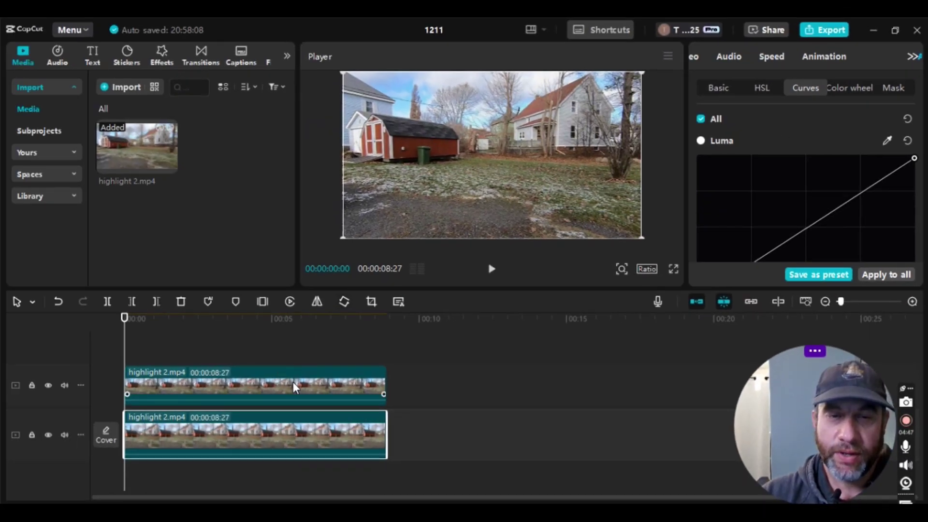
Check the Rectangle mask around the shed on the upper clip
{"action": "left_click", "coordinate": [293, 383]}
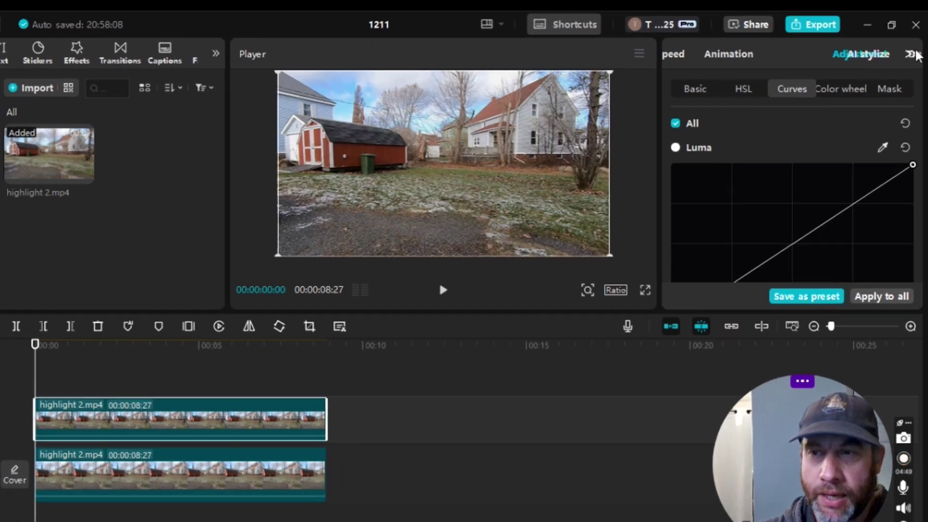
{"action": "left_click", "coordinate": [911, 54]}
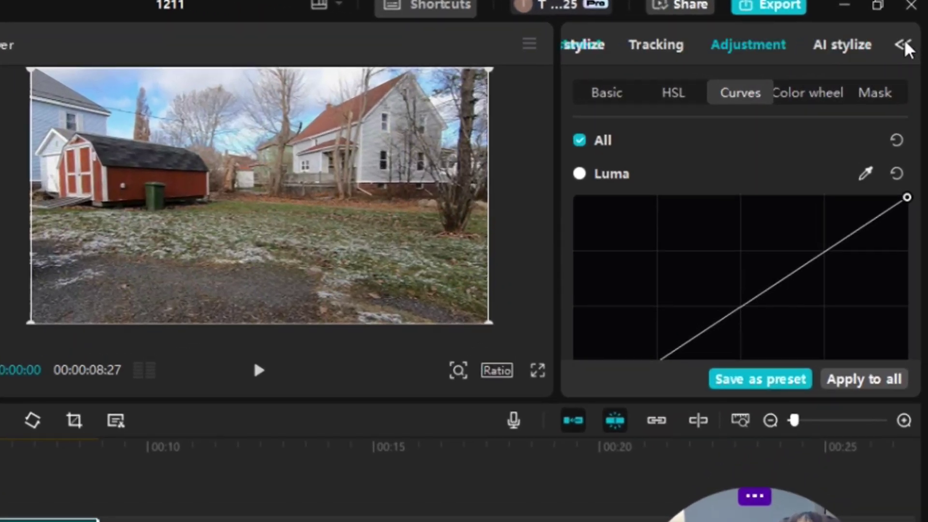
{"action": "left_click", "coordinate": [905, 46]}
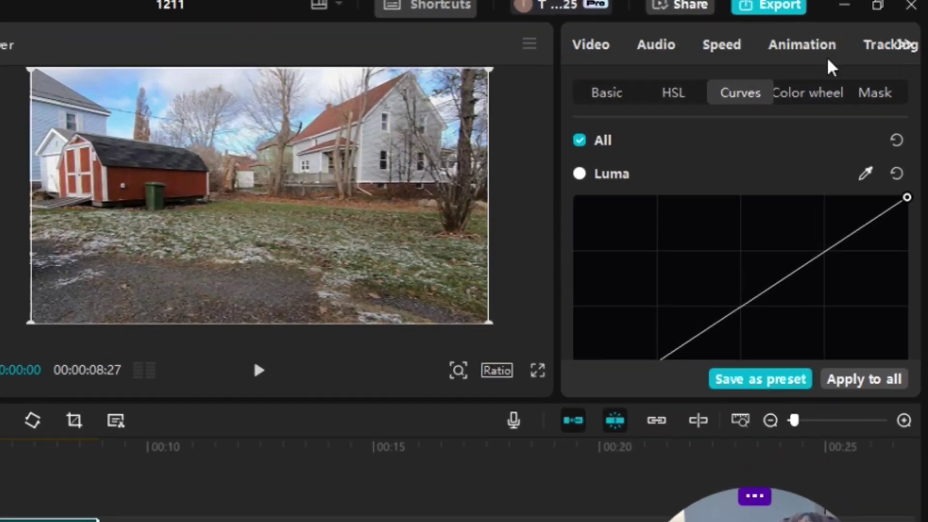
{"action": "left_click", "coordinate": [602, 49]}
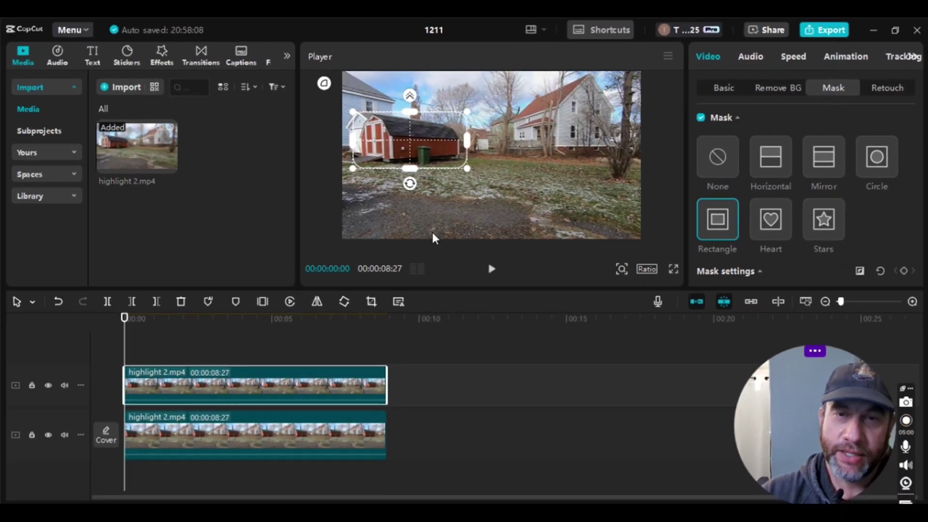
Add an opacity keyframe at 100% to the lower clip at the start of the timeline
{"action": "left_click", "coordinate": [188, 433]}
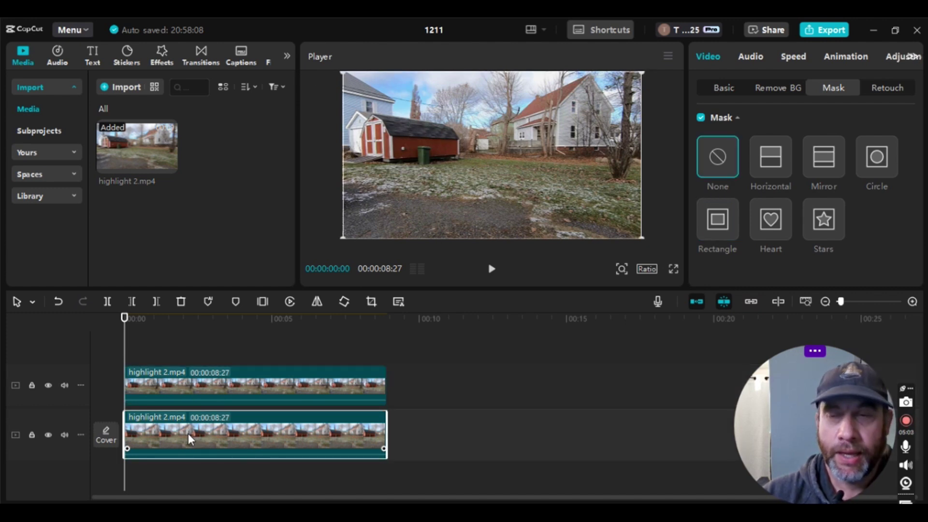
{"action": "left_click", "coordinate": [714, 88]}
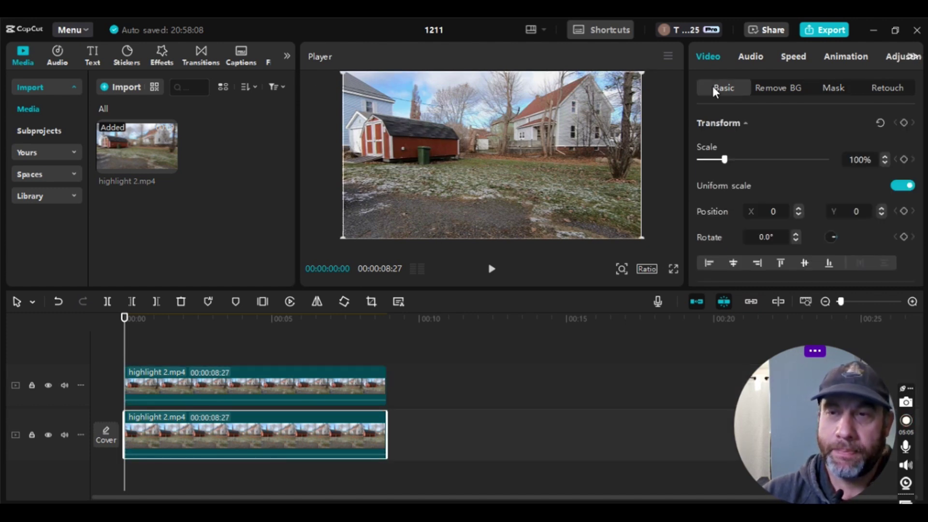
{"action": "scroll", "coordinate": [749, 136], "scroll_direction": "down", "scroll_amount": 3}
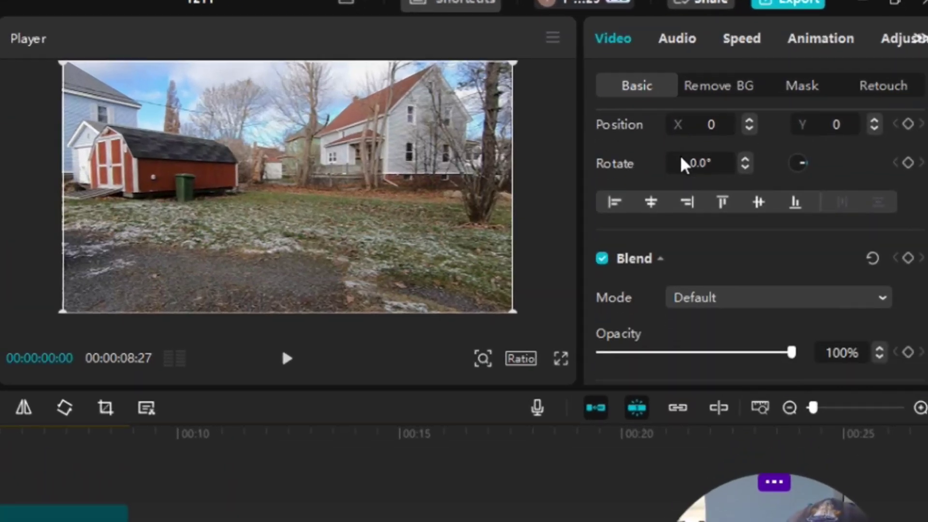
{"action": "scroll", "coordinate": [682, 167], "scroll_direction": "down", "scroll_amount": 4}
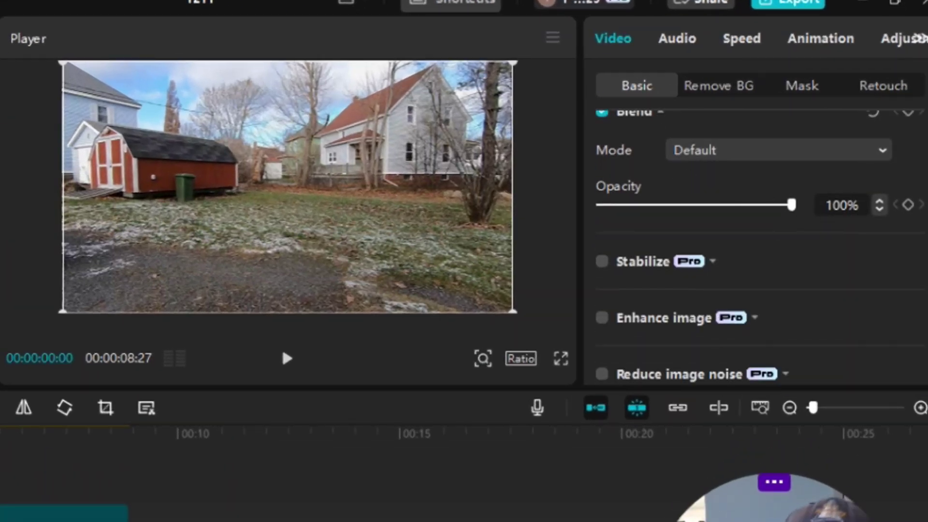
{"action": "left_click", "coordinate": [909, 207]}
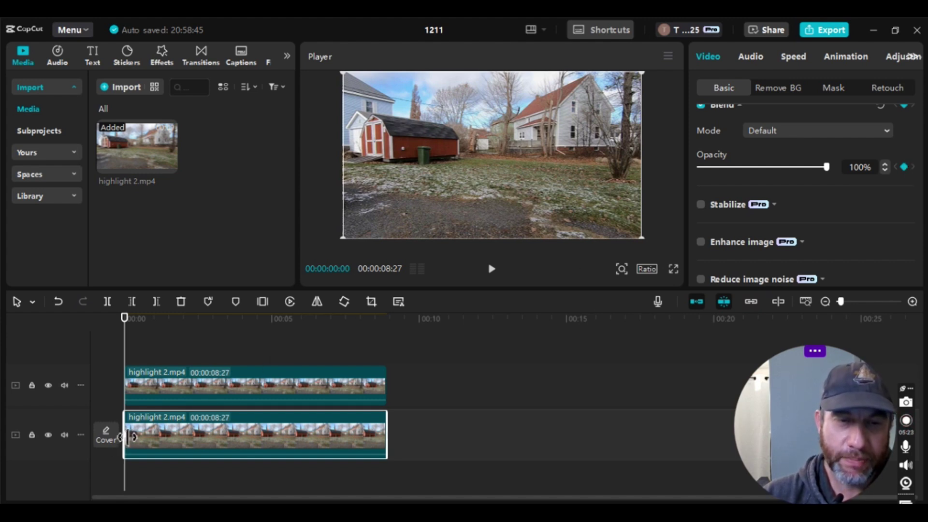
Lower the bottom clip's opacity to 25% at 00:00:01:00 and hold it with another opacity keyframe at 00:00:07:27
{"action": "left_click", "coordinate": [129, 348]}
{"action": "left_click_drag", "start_coordinate": [132, 351], "coordinate": [149, 365]}
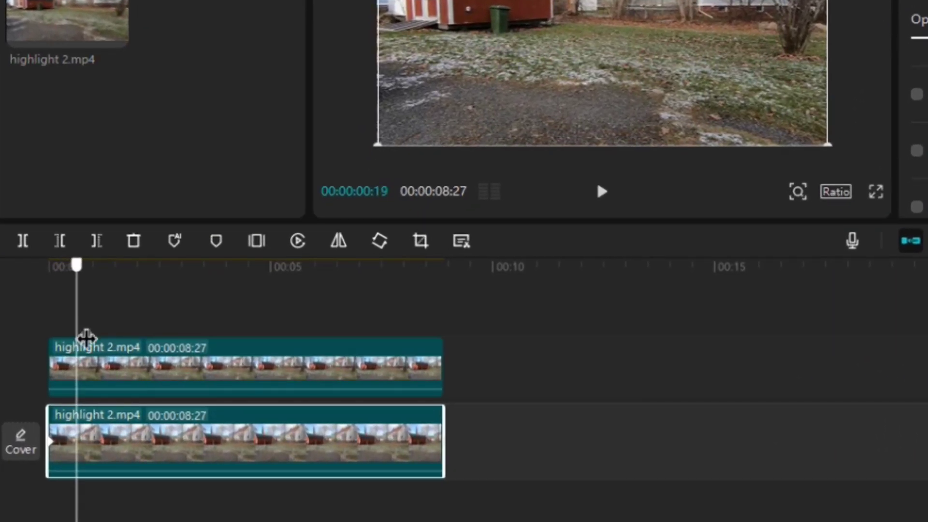
{"action": "mouse_move", "coordinate": [86, 338]}
{"action": "left_mouse_down"}
{"action": "mouse_move", "coordinate": [100, 341]}
{"action": "mouse_move", "coordinate": [93, 341]}
{"action": "left_mouse_up"}
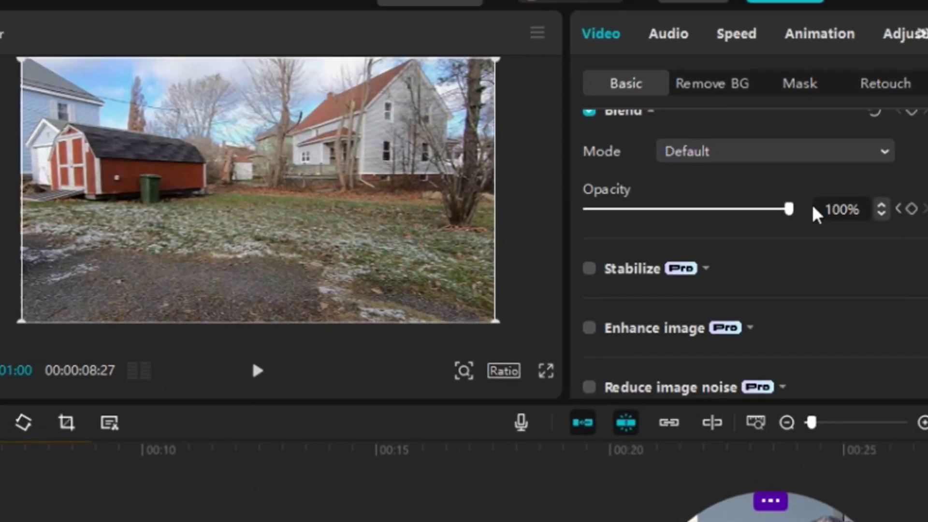
{"action": "left_click_drag", "start_coordinate": [792, 215], "coordinate": [638, 207]}
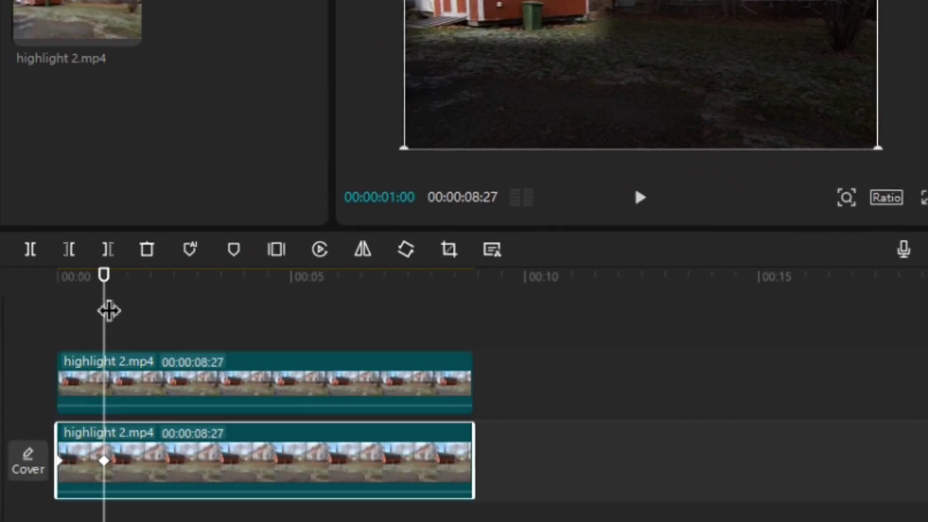
{"action": "left_click_drag", "start_coordinate": [104, 302], "coordinate": [432, 330]}
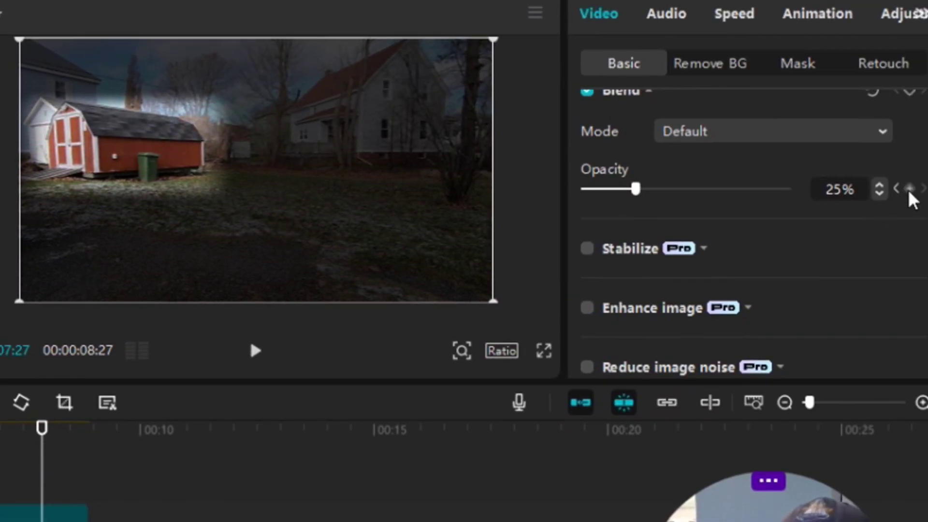
{"action": "left_click", "coordinate": [909, 190]}
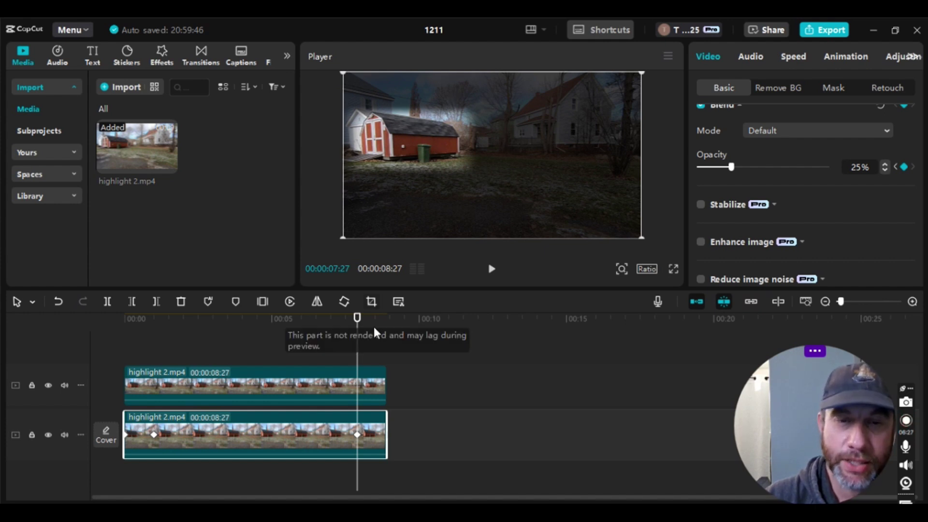
Set the lower clip's opacity back to 100% at the clip's end, 00:00:08:27
{"action": "left_click", "coordinate": [366, 348]}
{"action": "left_click_drag", "start_coordinate": [370, 348], "coordinate": [391, 357]}
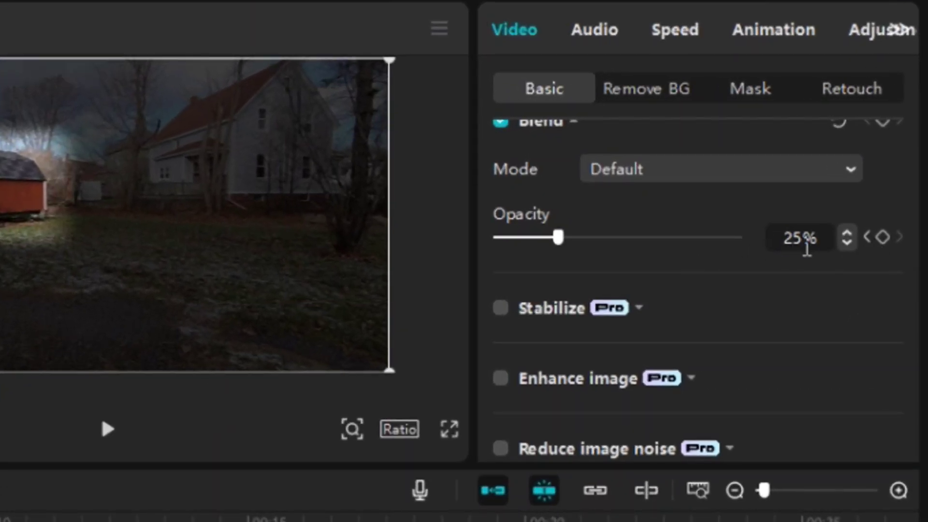
{"action": "left_click", "coordinate": [807, 244]}
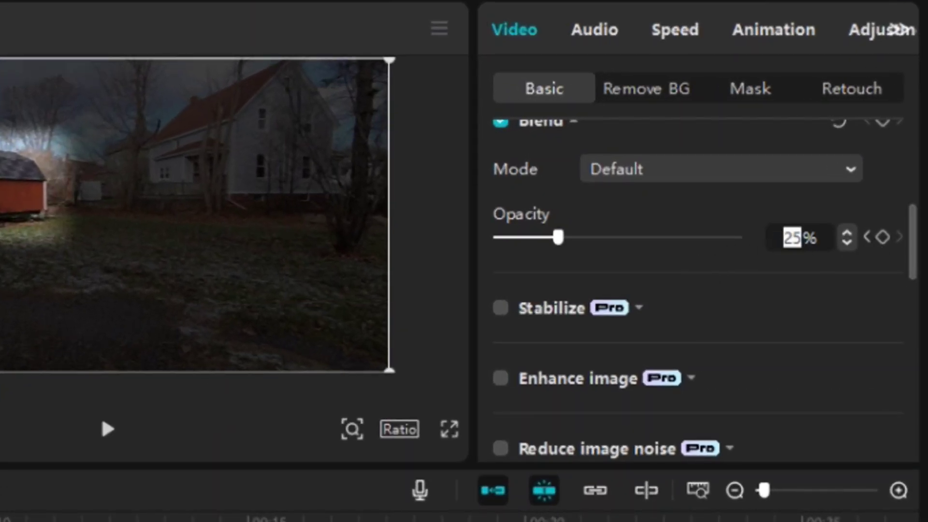
{"action": "type", "text": "1"}
{"action": "type", "text": "00"}
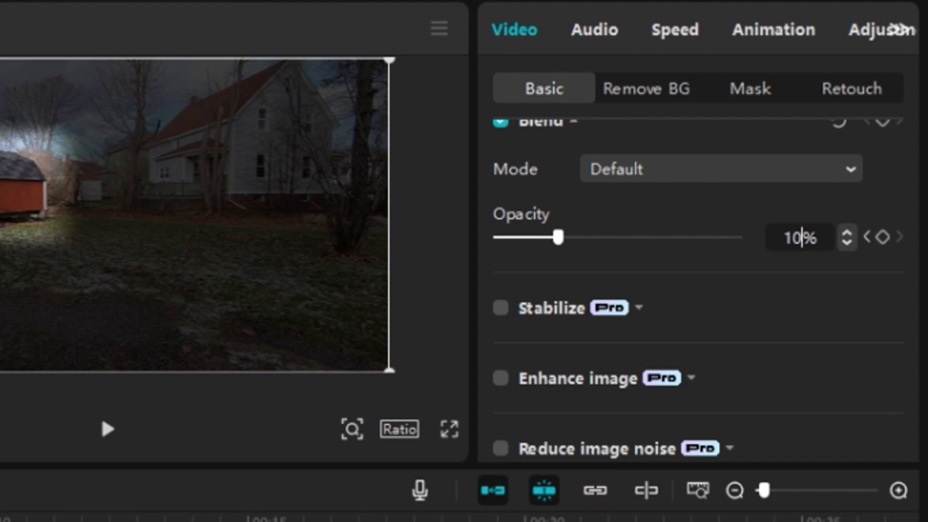
{"action": "key", "text": "Return"}
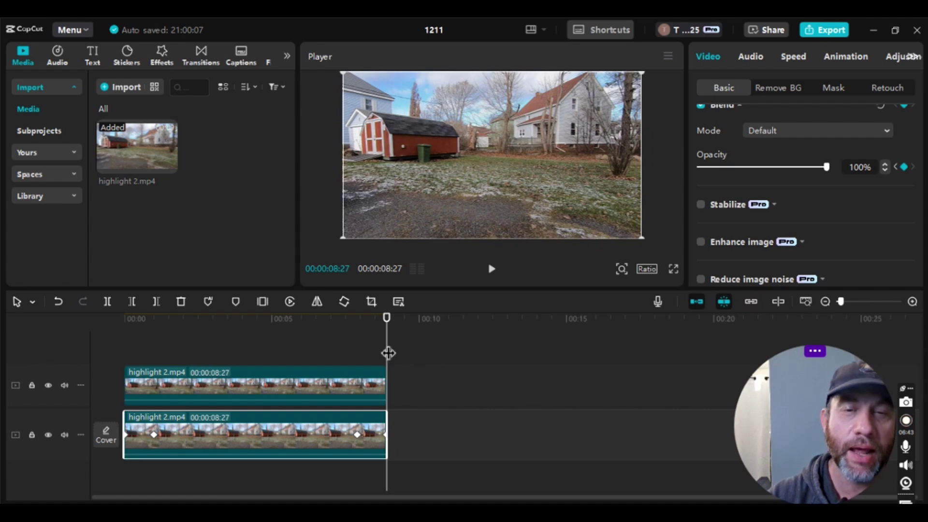
Play the video from the start, including in full screen, to review how the surroundings of the shed fade down and back up
{"action": "left_click_drag", "start_coordinate": [382, 345], "coordinate": [66, 338]}
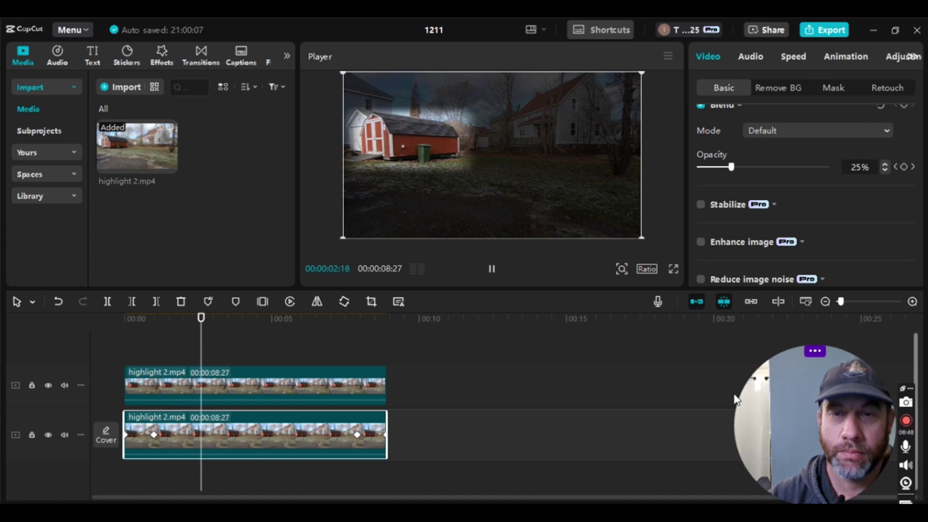
{"action": "left_click", "coordinate": [674, 270]}
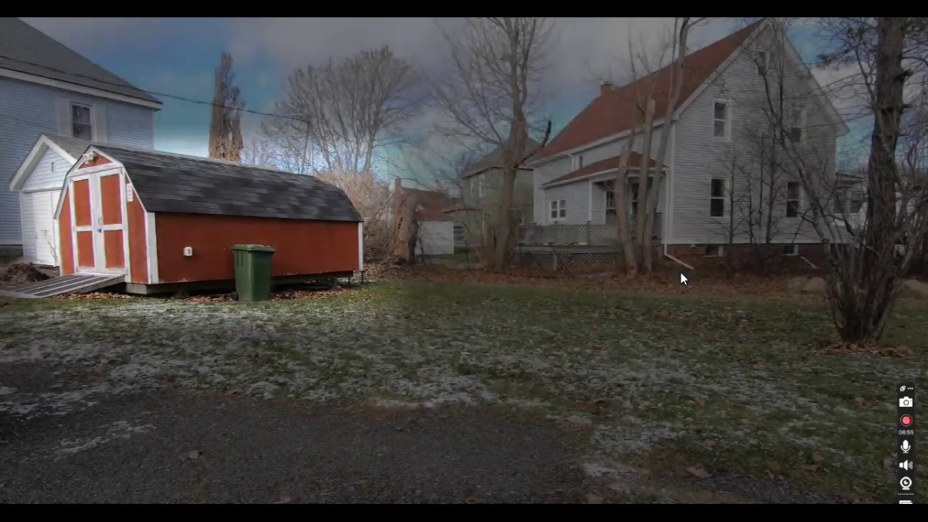
{"action": "key", "text": "Escape"}
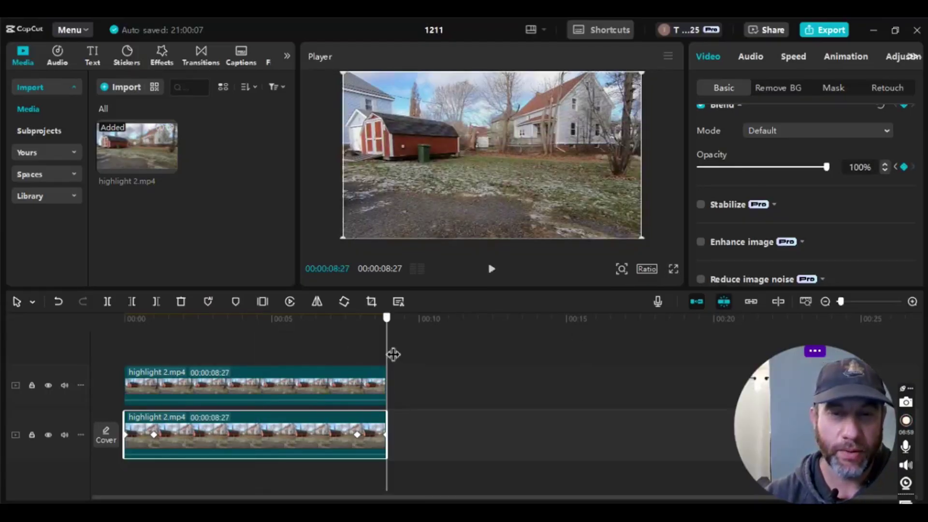
{"action": "left_click_drag", "start_coordinate": [393, 354], "coordinate": [121, 356]}
{"action": "left_click", "coordinate": [674, 272]}
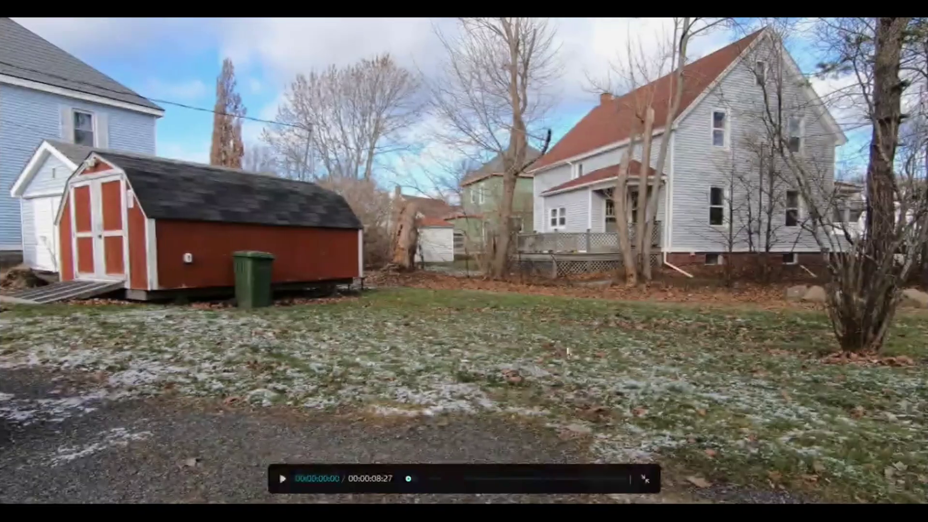
{"action": "left_click", "coordinate": [284, 480]}
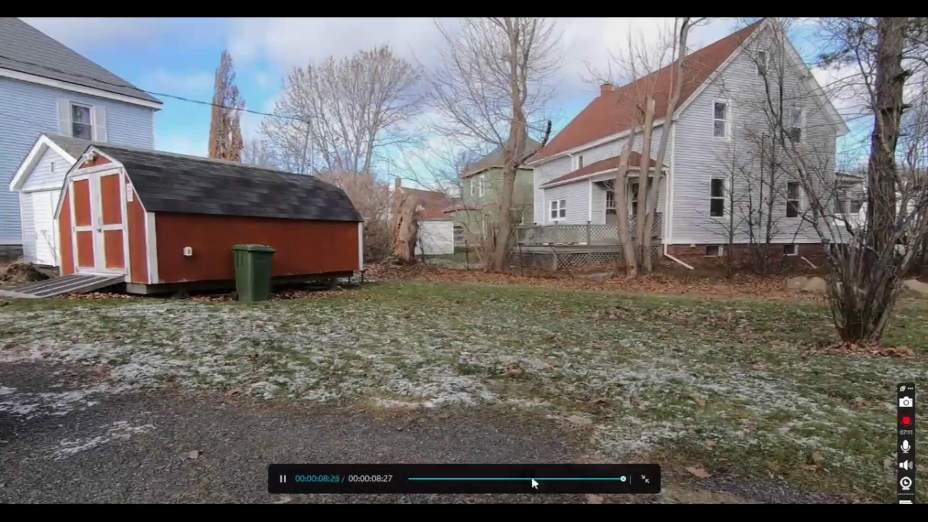
{"action": "key", "text": "Escape"}
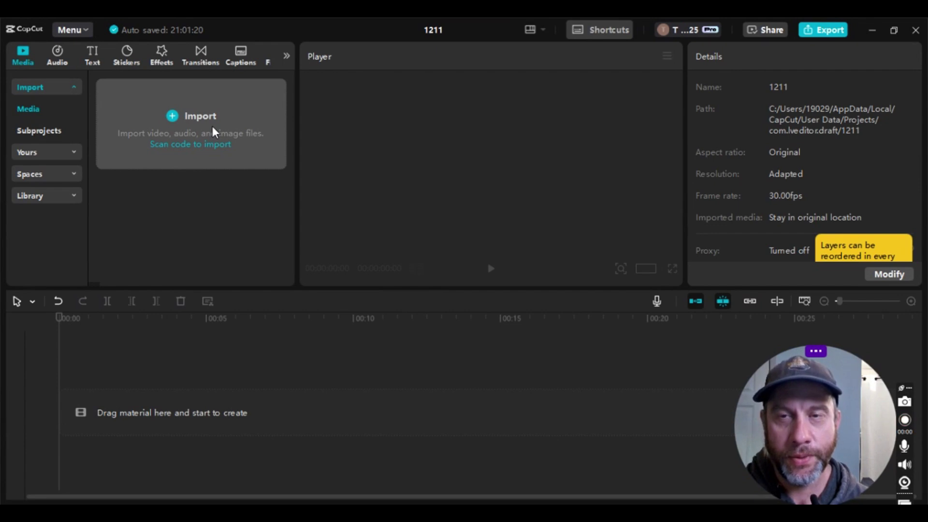
Import the video highlight 5 into the empty project and place it at the start of the timeline
{"action": "left_click", "coordinate": [213, 126]}
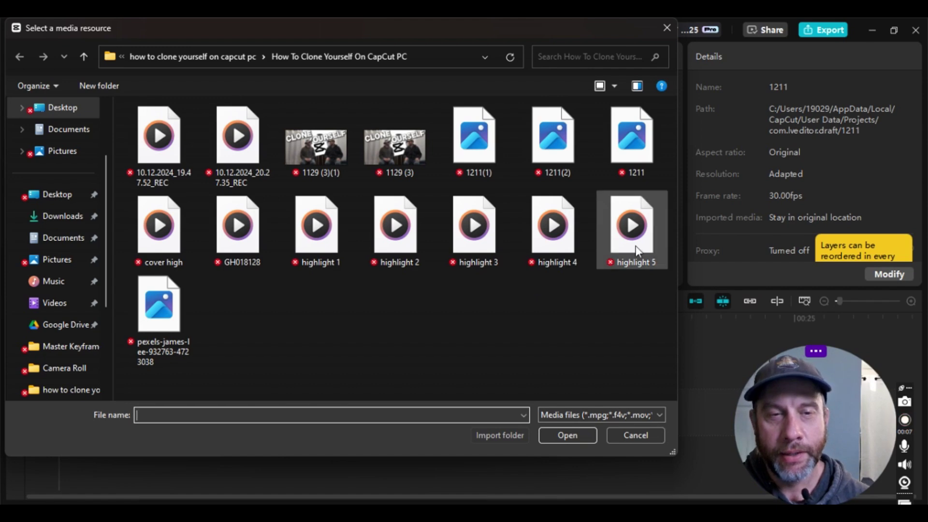
{"action": "left_click", "coordinate": [629, 266]}
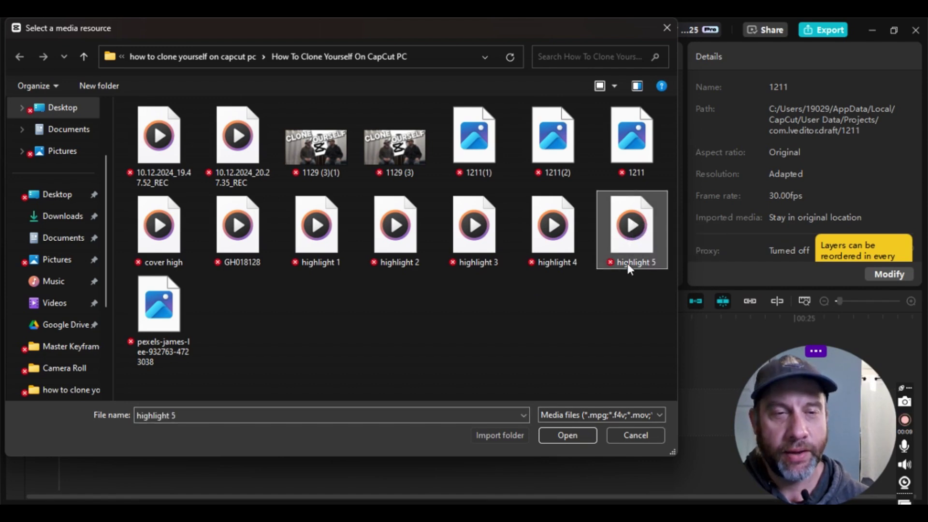
{"action": "left_click", "coordinate": [567, 435]}
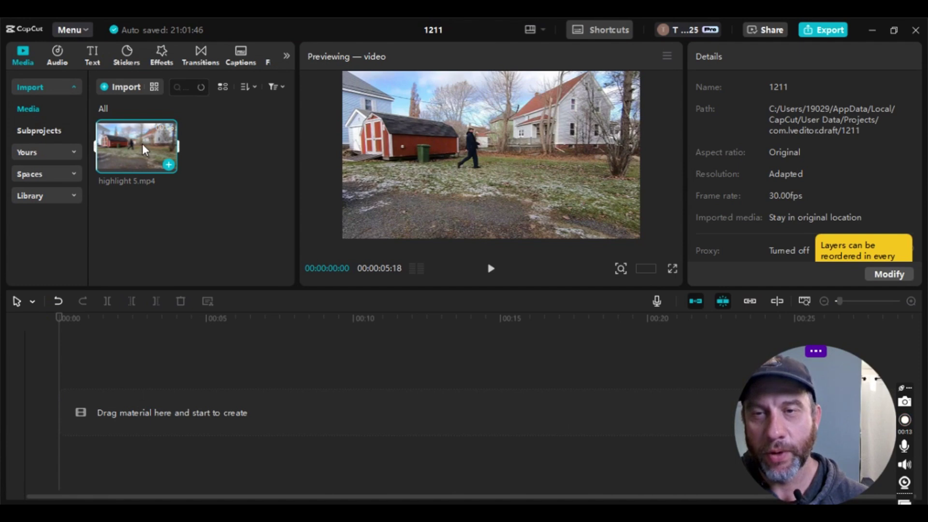
{"action": "left_click_drag", "start_coordinate": [142, 149], "coordinate": [155, 357]}
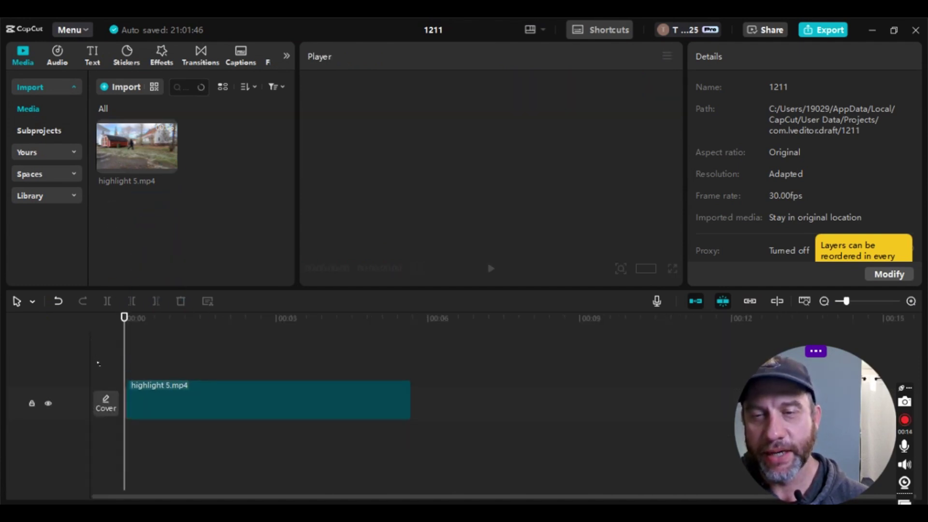
{"action": "left_click_drag", "start_coordinate": [98, 363], "coordinate": [129, 408]}
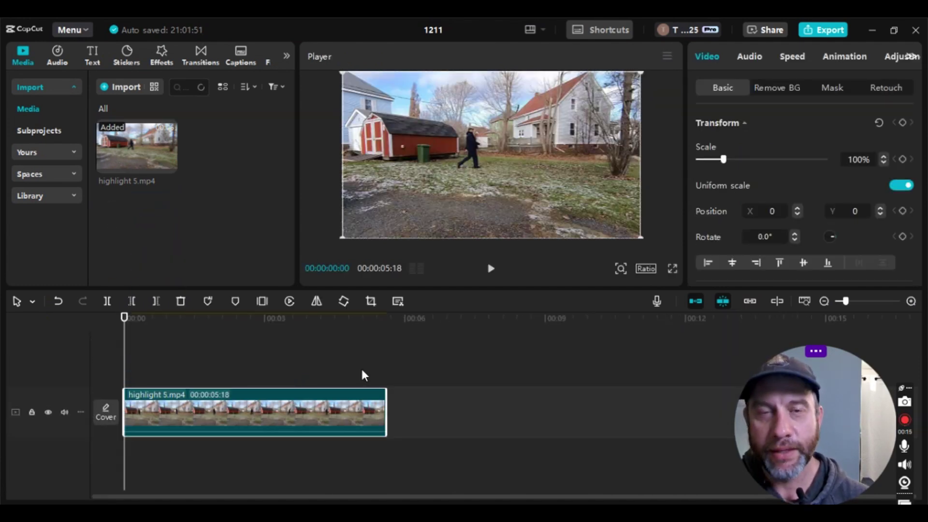
Duplicate the highlight 5 clip by copying it and pasting the copy on the track above, at the start of the timeline
{"action": "right_click", "coordinate": [190, 417]}
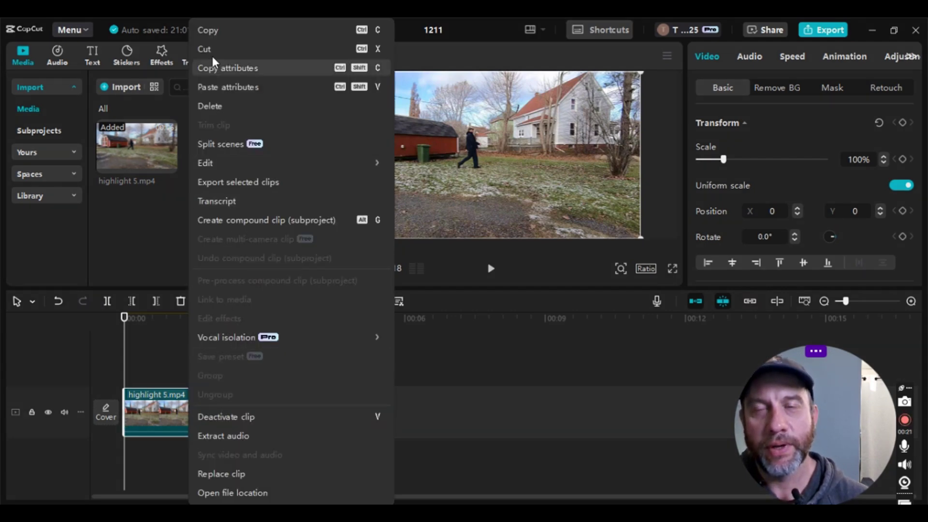
{"action": "left_click", "coordinate": [202, 31]}
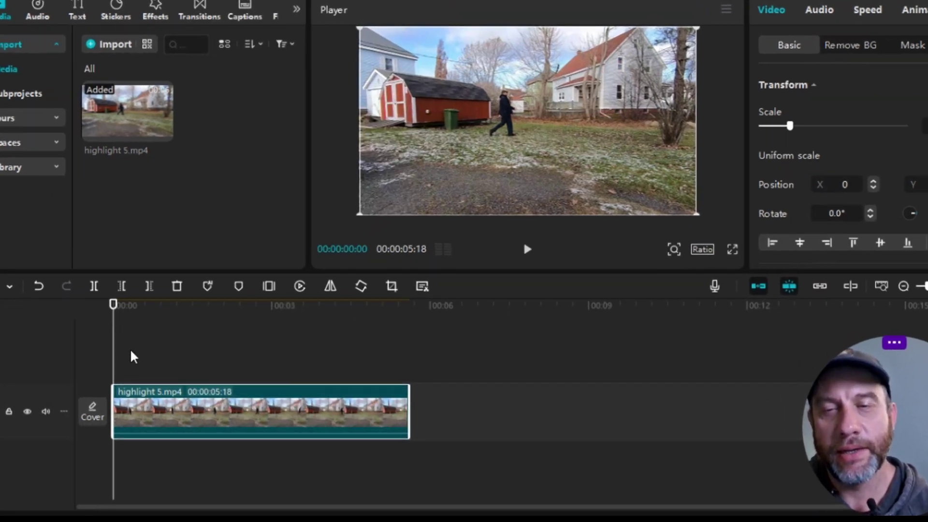
{"action": "right_click", "coordinate": [148, 363]}
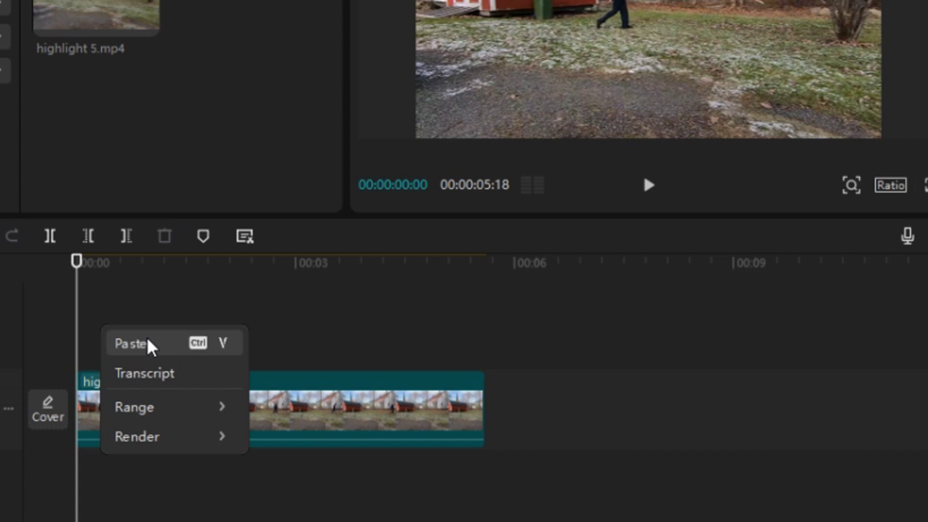
{"action": "left_click", "coordinate": [148, 342]}
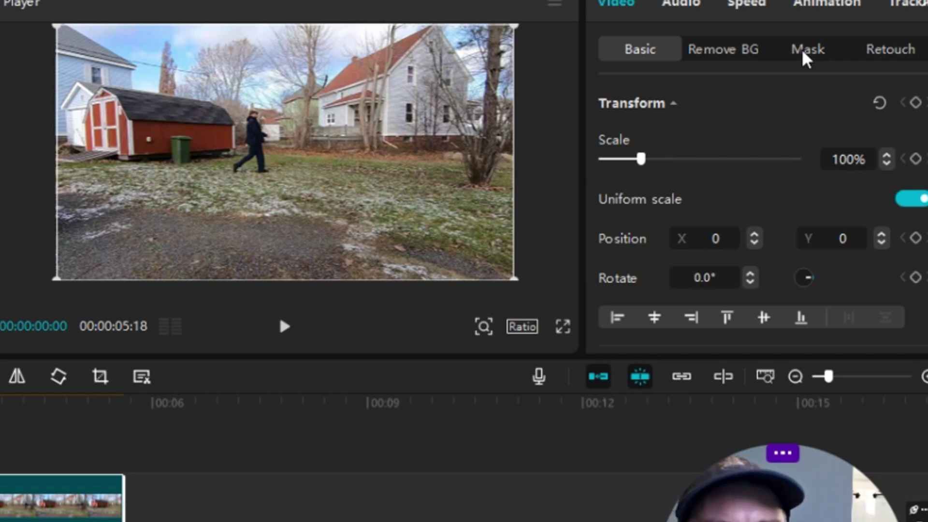
Add a Circle mask to the upper clip and fit it around the walking man, about 310 by 391 at X -131, Y 43
{"action": "left_click", "coordinate": [804, 55]}
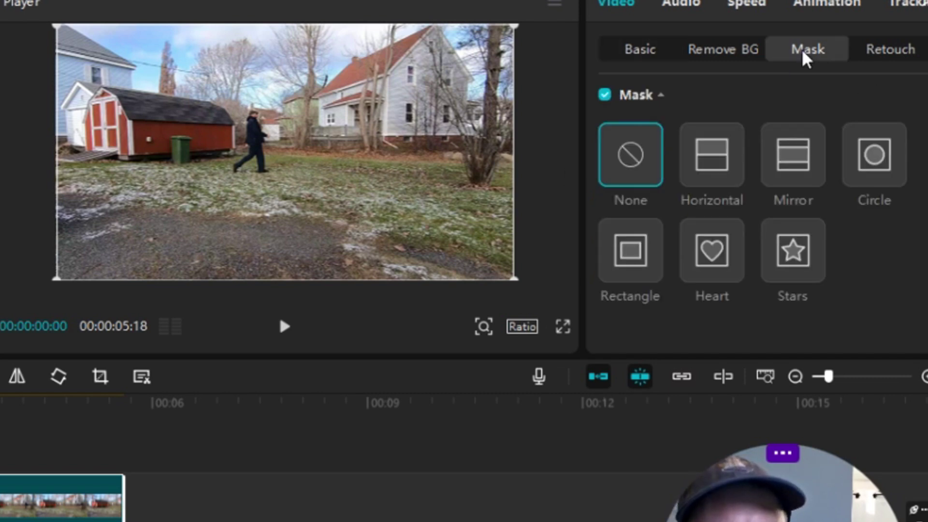
{"action": "left_click", "coordinate": [873, 167]}
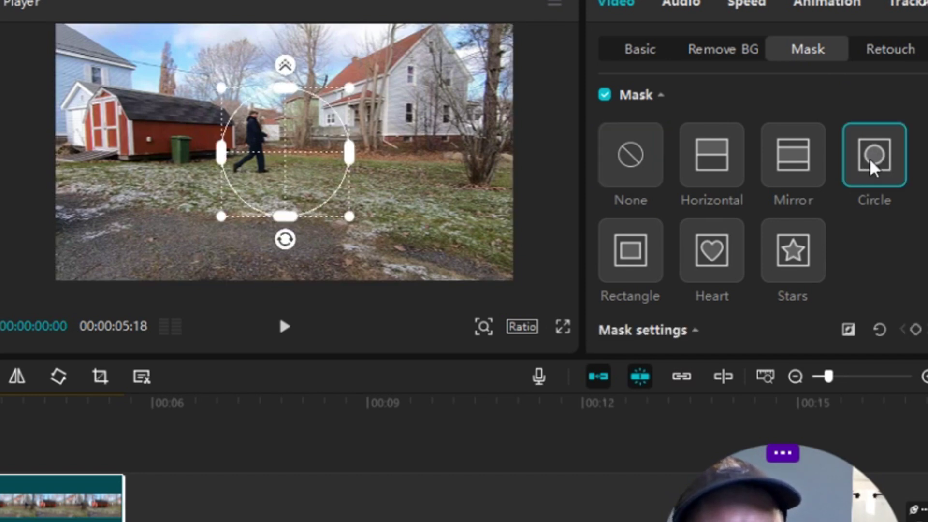
{"action": "left_click_drag", "start_coordinate": [294, 165], "coordinate": [271, 153]}
{"action": "left_click_drag", "start_coordinate": [0, 469], "coordinate": [0, 464]}
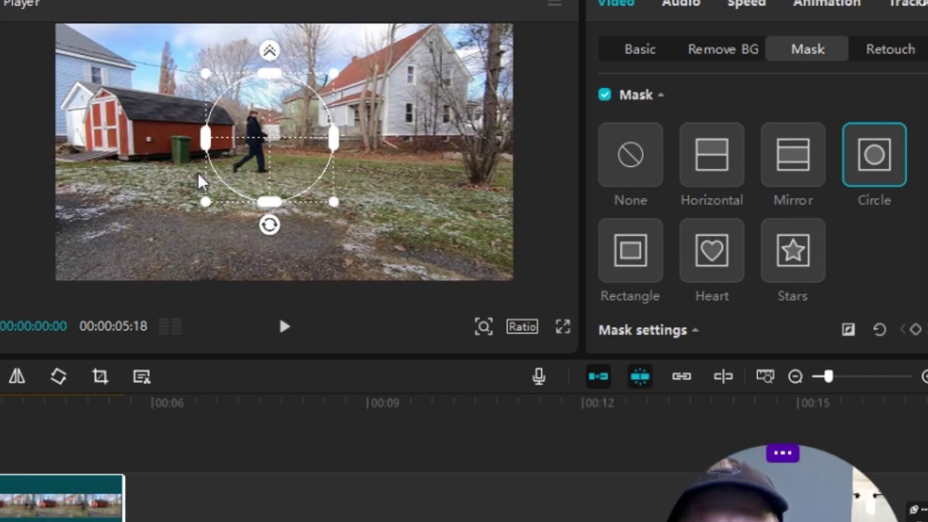
{"action": "left_click_drag", "start_coordinate": [271, 152], "coordinate": [255, 155]}
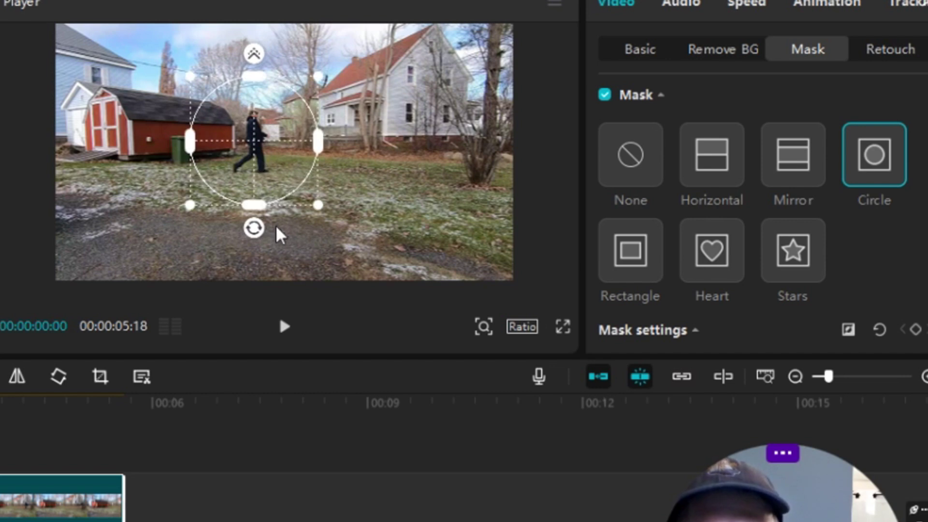
{"action": "left_click_drag", "start_coordinate": [261, 204], "coordinate": [264, 187]}
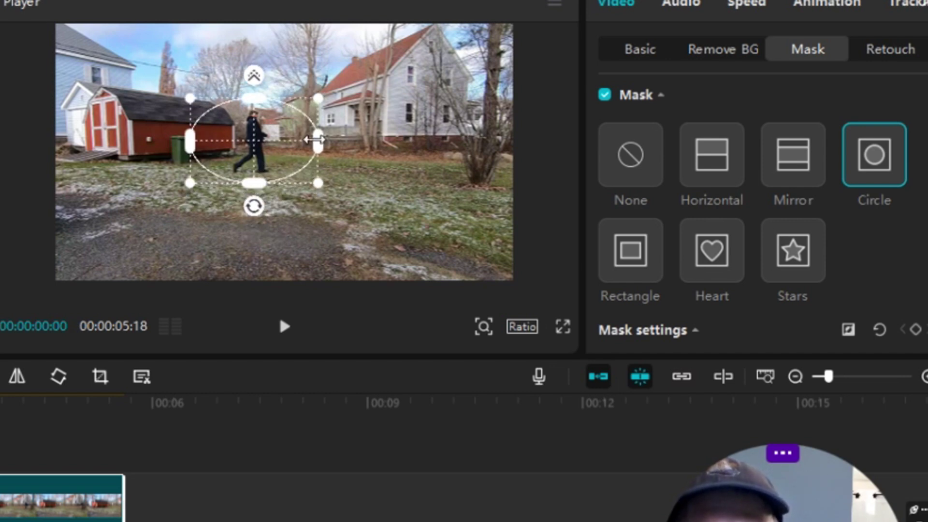
{"action": "left_click_drag", "start_coordinate": [318, 141], "coordinate": [285, 140]}
{"action": "left_click_drag", "start_coordinate": [249, 99], "coordinate": [251, 94]}
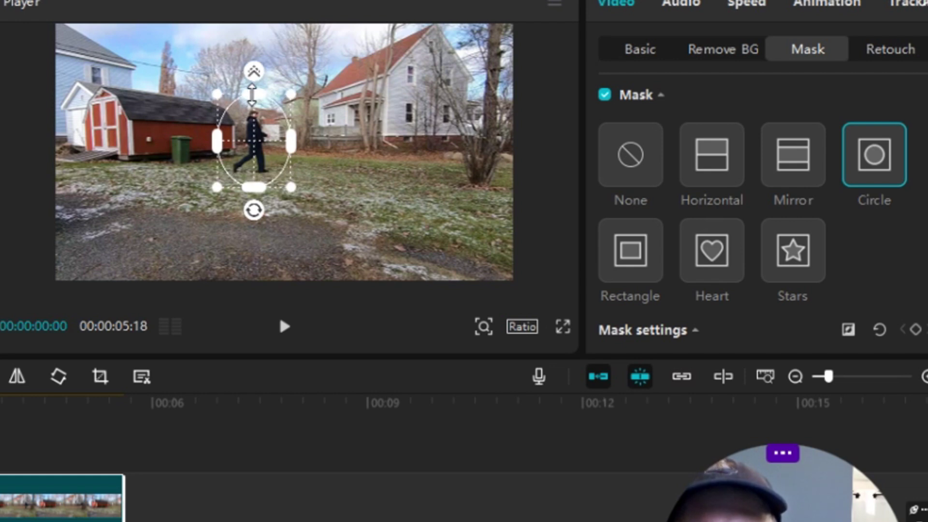
{"action": "left_click_drag", "start_coordinate": [256, 141], "coordinate": [256, 143]}
Set the circle mask's feather to 4 and add a keyframe for all mask settings at 00:00:00:00
{"action": "scroll", "coordinate": [880, 200], "scroll_direction": "down", "scroll_amount": 4}
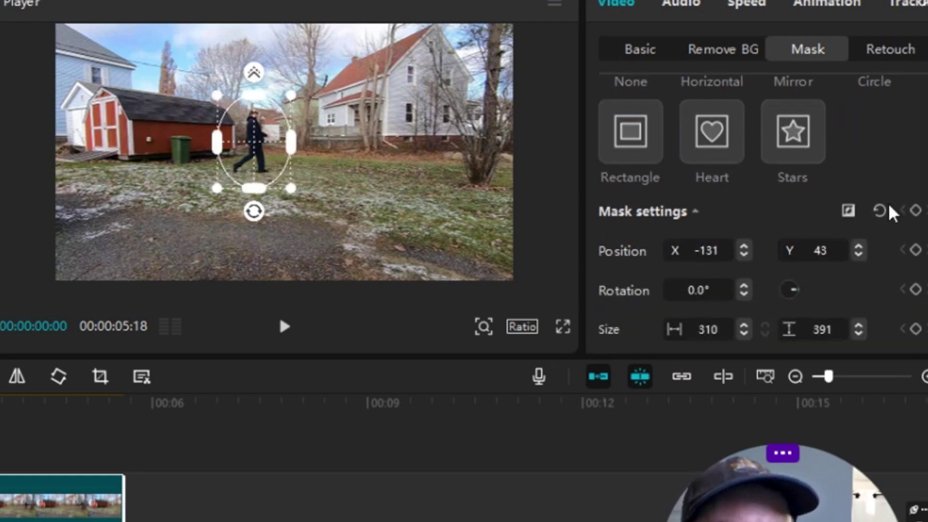
{"action": "left_click_drag", "start_coordinate": [608, 317], "coordinate": [613, 319]}
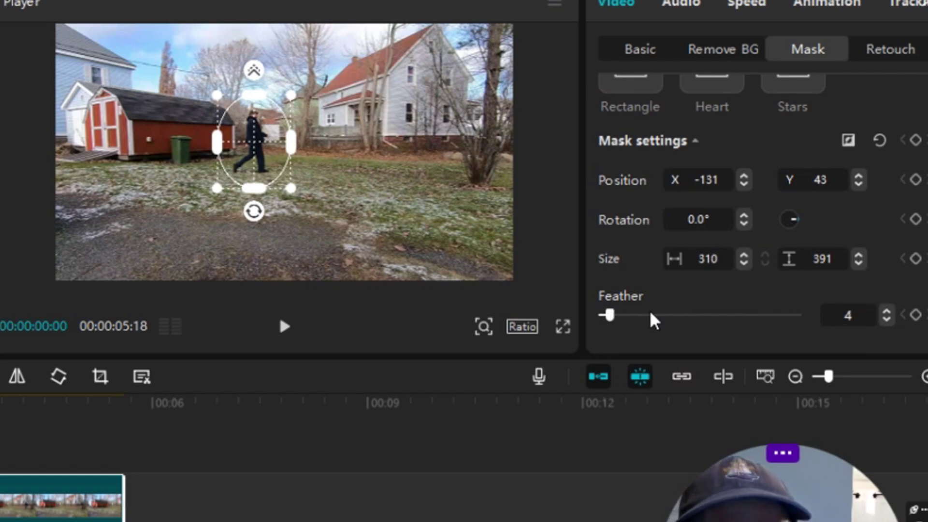
{"action": "scroll", "coordinate": [862, 194], "scroll_direction": "up", "scroll_amount": 4}
{"action": "scroll", "coordinate": [919, 257], "scroll_direction": "down", "scroll_amount": 2}
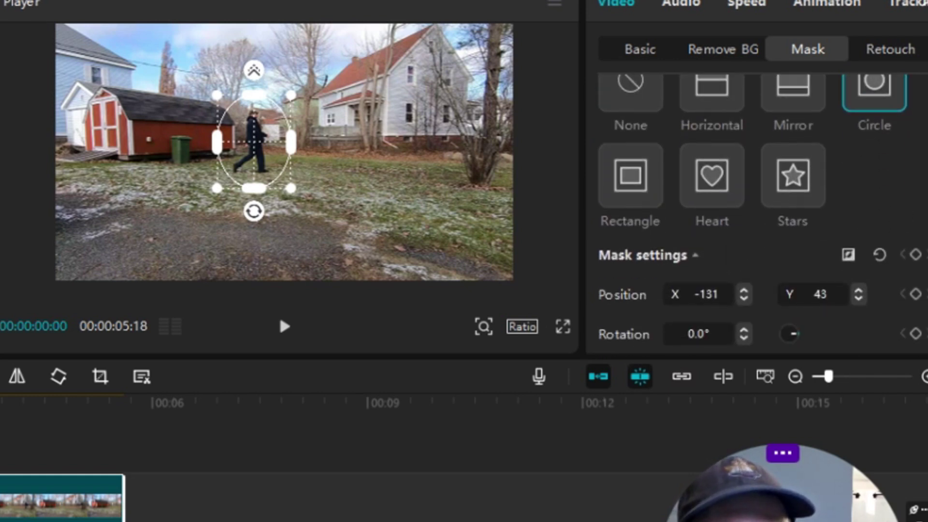
{"action": "left_click", "coordinate": [917, 255]}
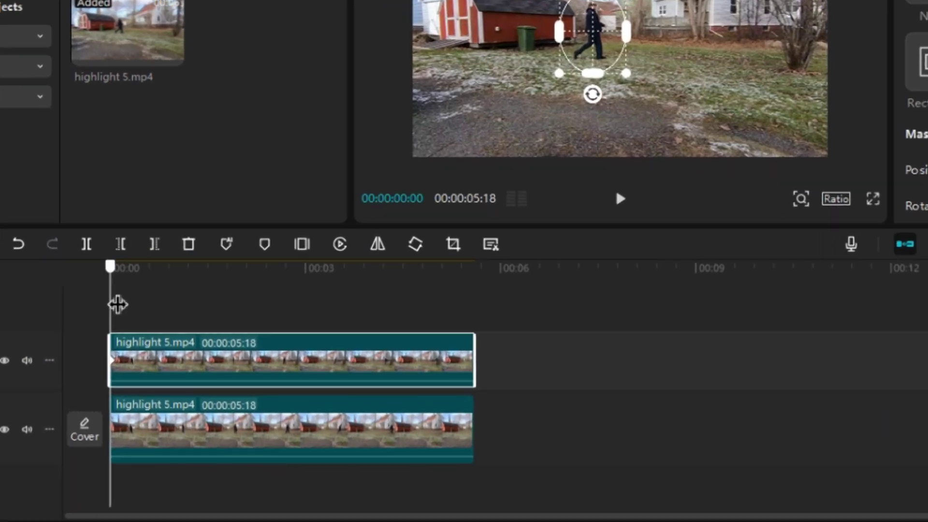
Move the circle mask along with the walking man at 00:00:00:06, to about X -83, Y 43, and again at 00:00:00:14
{"action": "left_click_drag", "start_coordinate": [118, 304], "coordinate": [125, 303]}
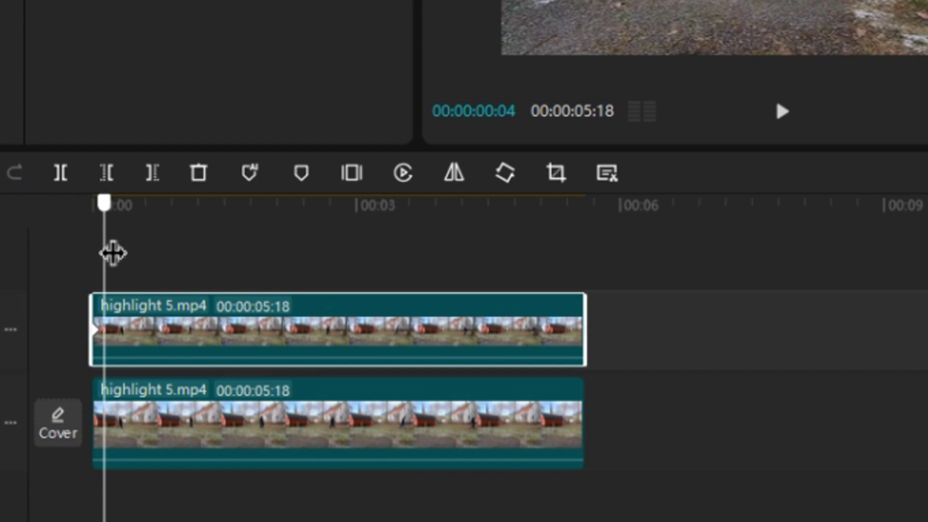
{"action": "left_click_drag", "start_coordinate": [113, 253], "coordinate": [118, 254]}
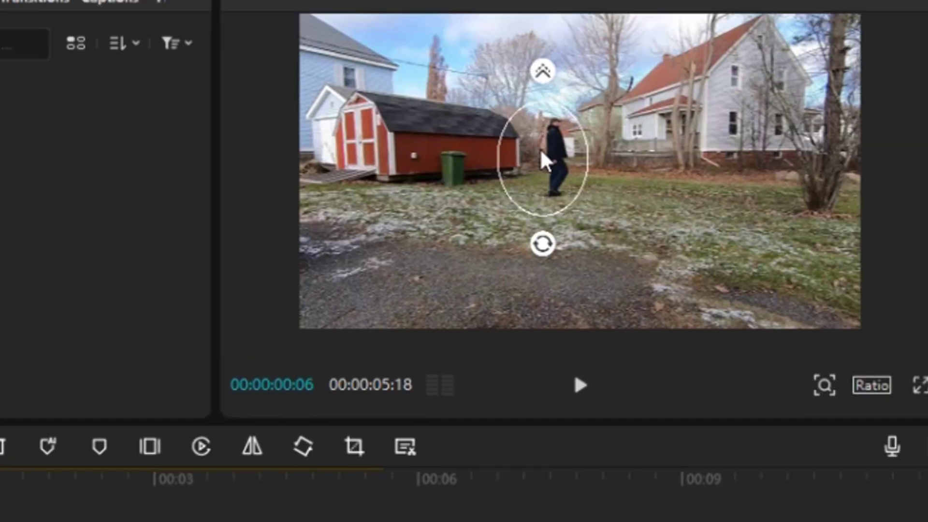
{"action": "left_click_drag", "start_coordinate": [541, 148], "coordinate": [554, 149]}
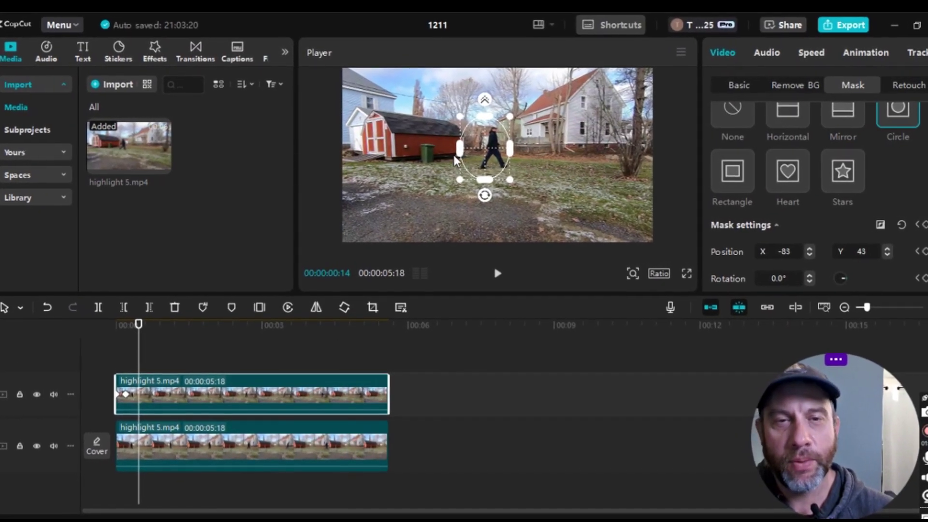
{"action": "left_click_drag", "start_coordinate": [486, 154], "coordinate": [505, 153]}
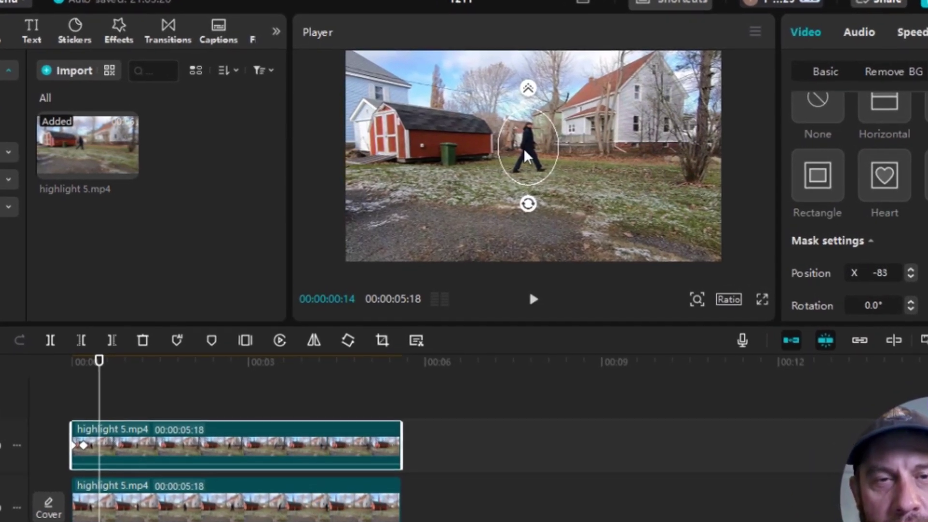
{"action": "left_click", "coordinate": [526, 157]}
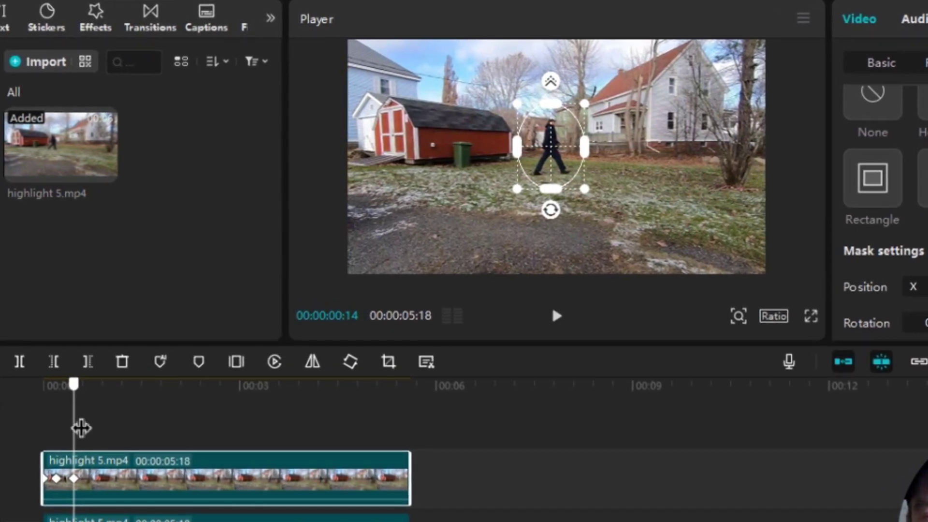
Recentre the circle mask on the walking man at 00:00:00:20, 00:00:01:01 and 00:00:01:08 to keyframe its position
{"action": "left_click_drag", "start_coordinate": [82, 427], "coordinate": [94, 428]}
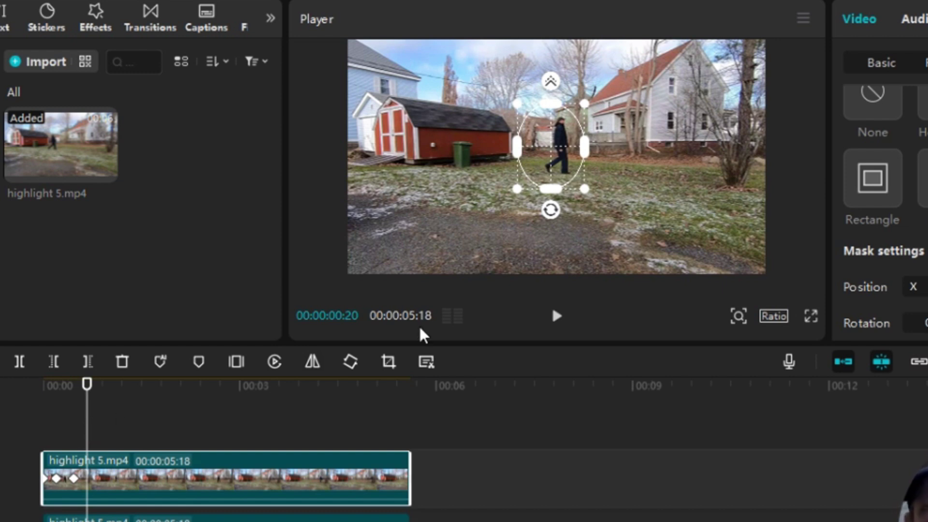
{"action": "left_click_drag", "start_coordinate": [560, 147], "coordinate": [575, 147]}
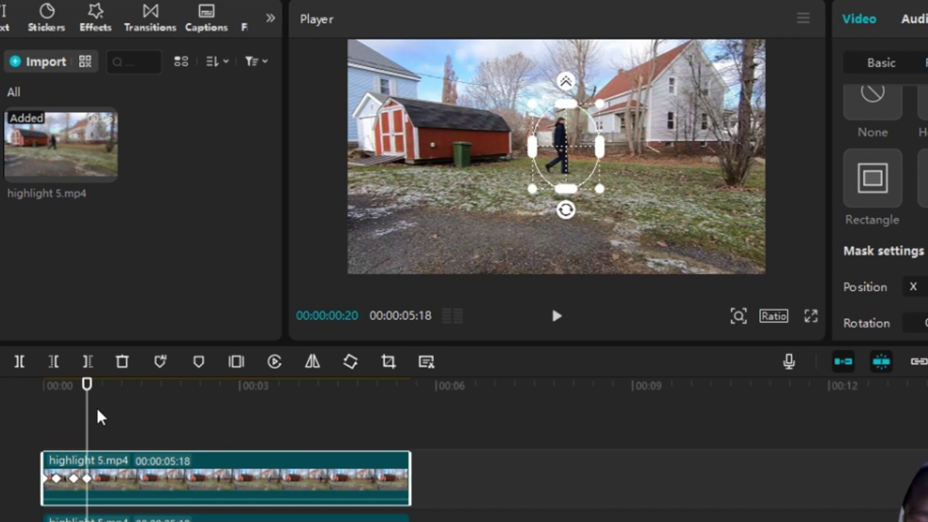
{"action": "left_click_drag", "start_coordinate": [95, 425], "coordinate": [119, 425]}
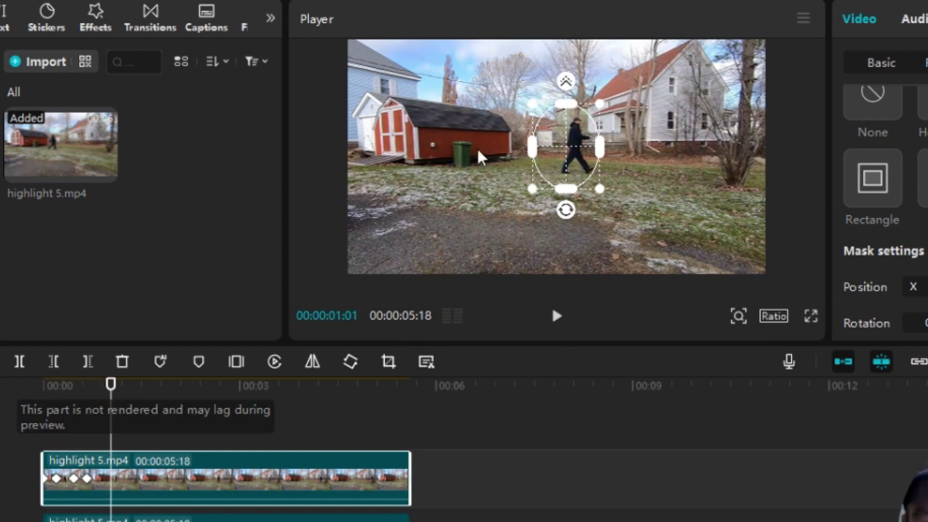
{"action": "left_click_drag", "start_coordinate": [565, 147], "coordinate": [581, 148]}
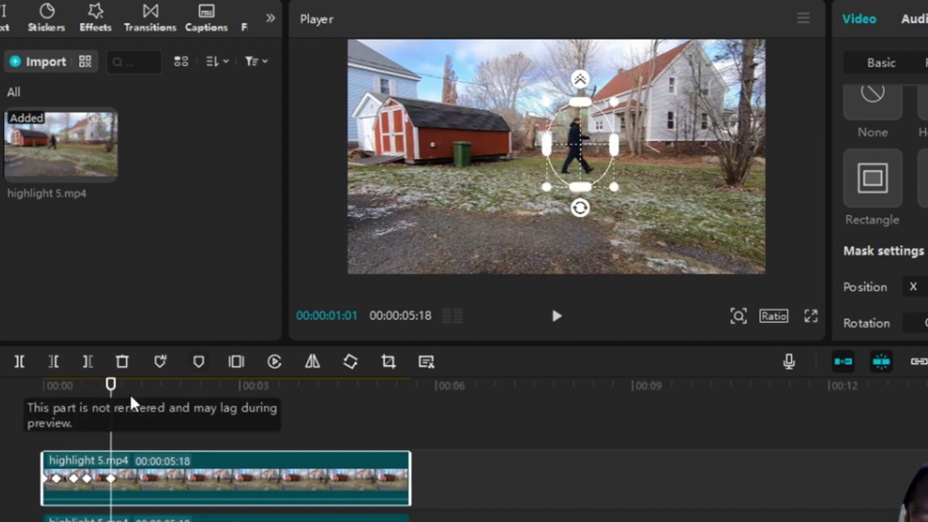
{"action": "left_click", "coordinate": [125, 422]}
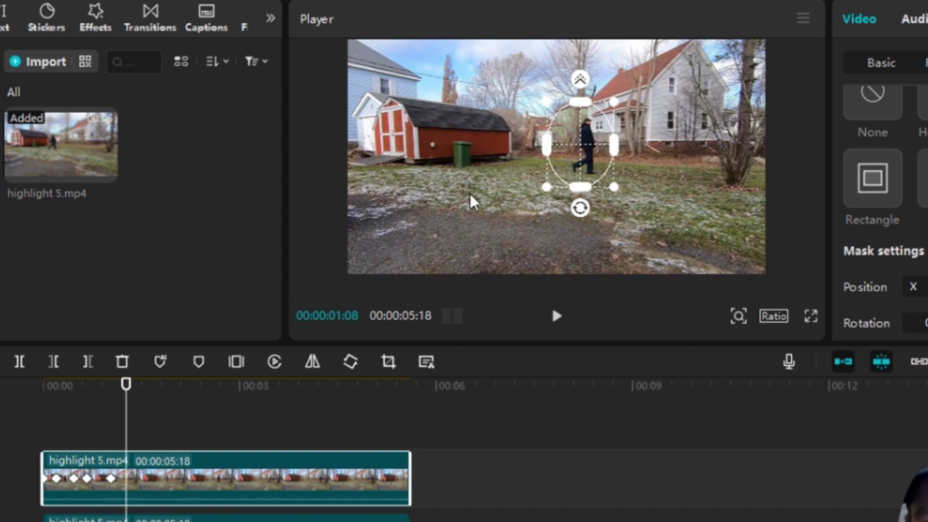
{"action": "left_click_drag", "start_coordinate": [574, 147], "coordinate": [585, 147]}
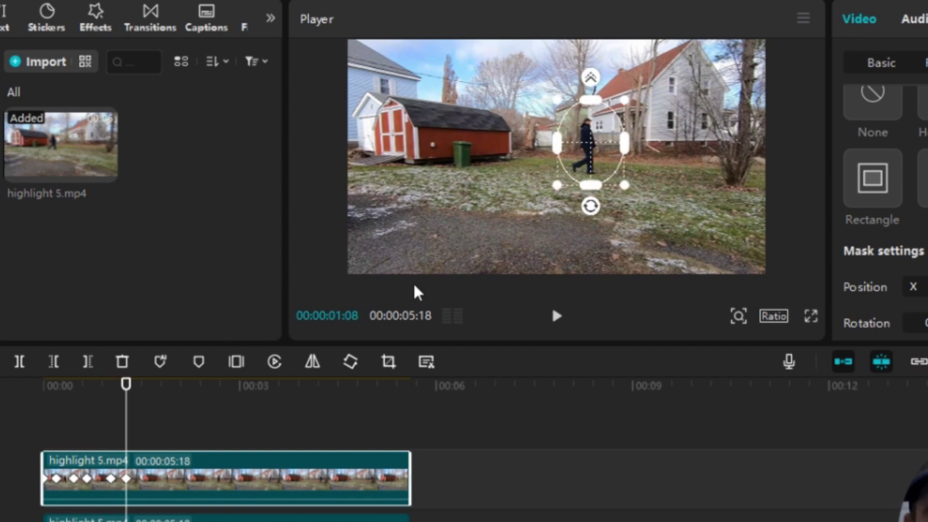
Continue tracking the man by repositioning the circle mask over him at 00:00:01:13, 00:00:01:24 and 00:00:01:28
{"action": "left_click", "coordinate": [132, 435]}
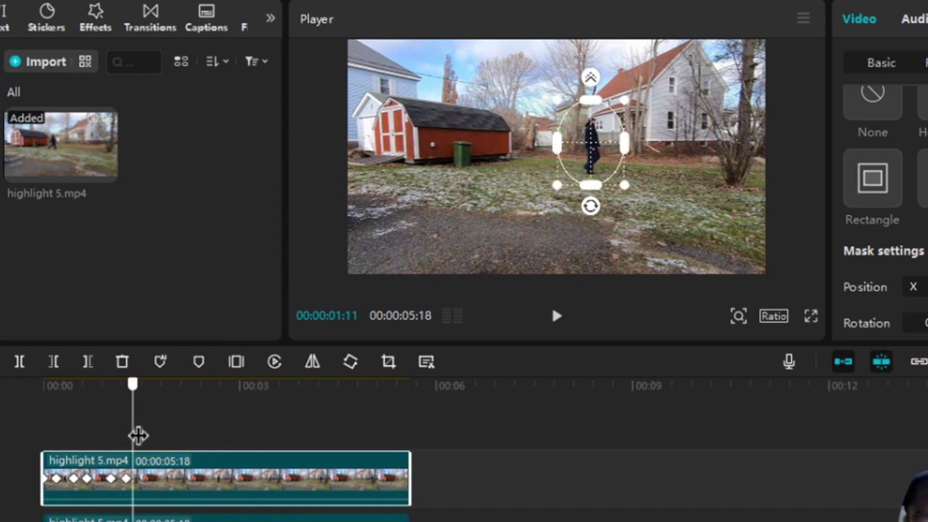
{"action": "left_click", "coordinate": [138, 435]}
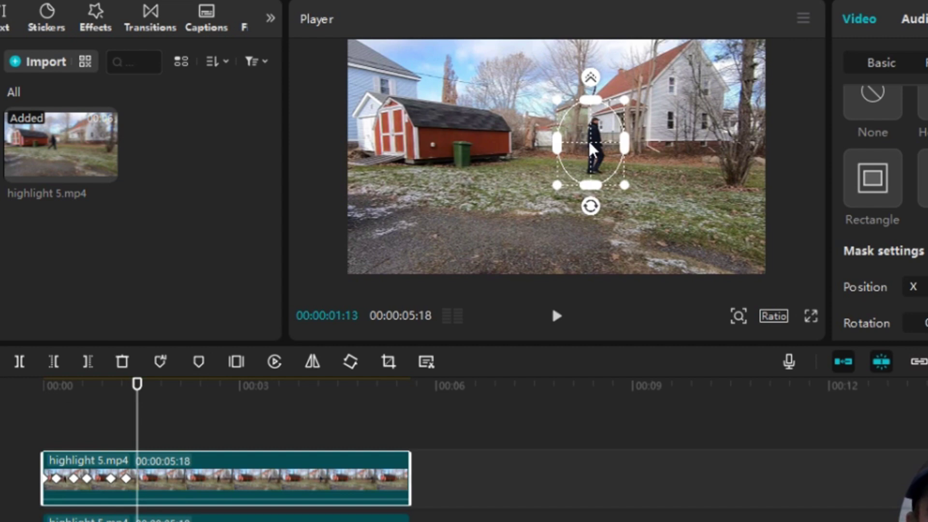
{"action": "left_click_drag", "start_coordinate": [592, 150], "coordinate": [598, 147]}
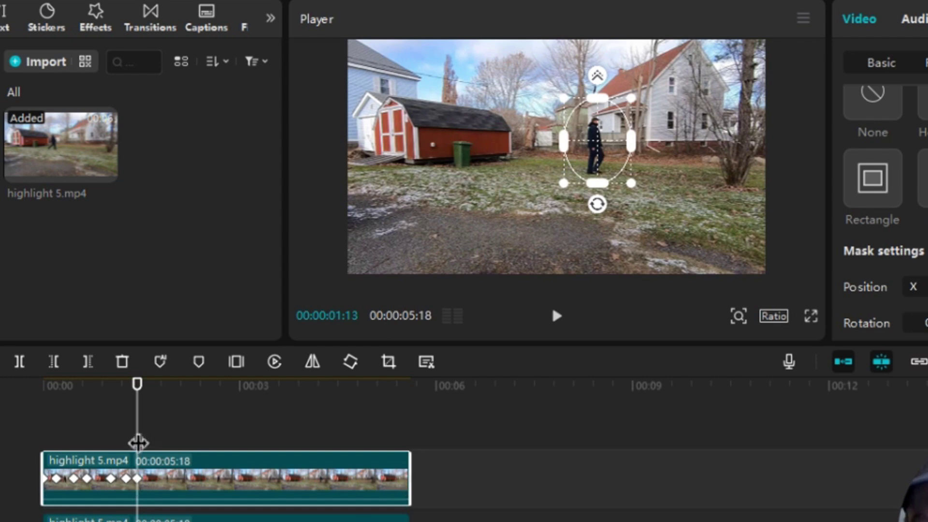
{"action": "left_click_drag", "start_coordinate": [147, 429], "coordinate": [166, 429]}
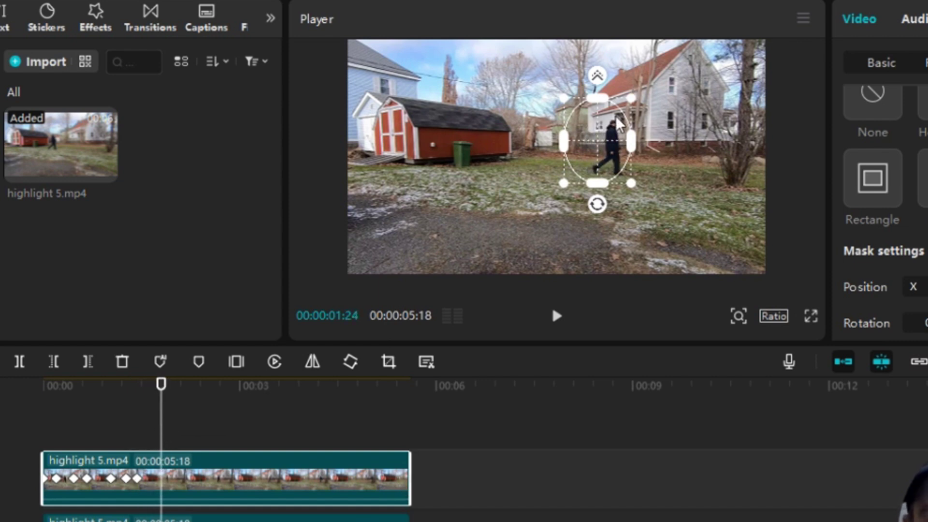
{"action": "left_click_drag", "start_coordinate": [601, 150], "coordinate": [619, 153]}
{"action": "left_click_drag", "start_coordinate": [164, 430], "coordinate": [174, 428]}
{"action": "left_click_drag", "start_coordinate": [599, 141], "coordinate": [619, 148]}
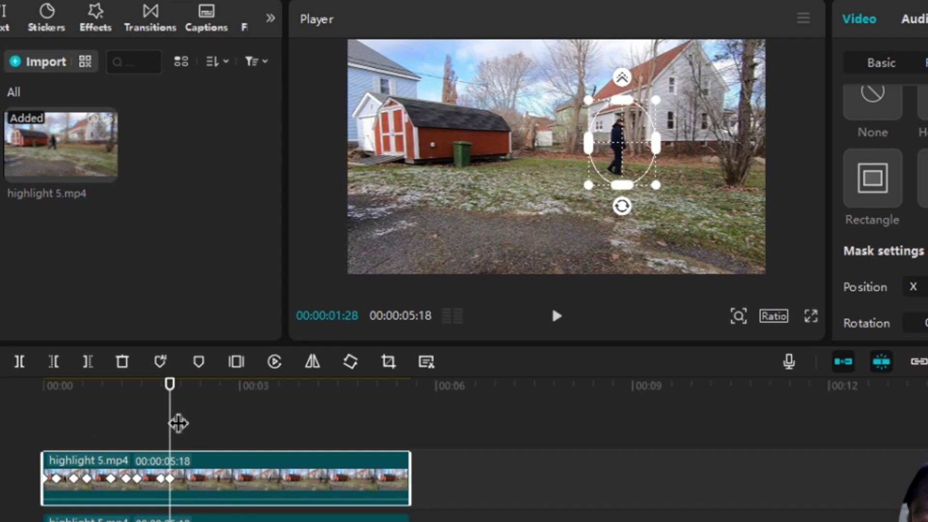
Shift the circle mask over the man at 00:00:02:04, 00:00:02:10, 00:00:02:21 and 00:00:02:26 as he walks toward the tree
{"action": "left_click_drag", "start_coordinate": [179, 423], "coordinate": [189, 423]}
{"action": "left_click_drag", "start_coordinate": [613, 146], "coordinate": [620, 145]}
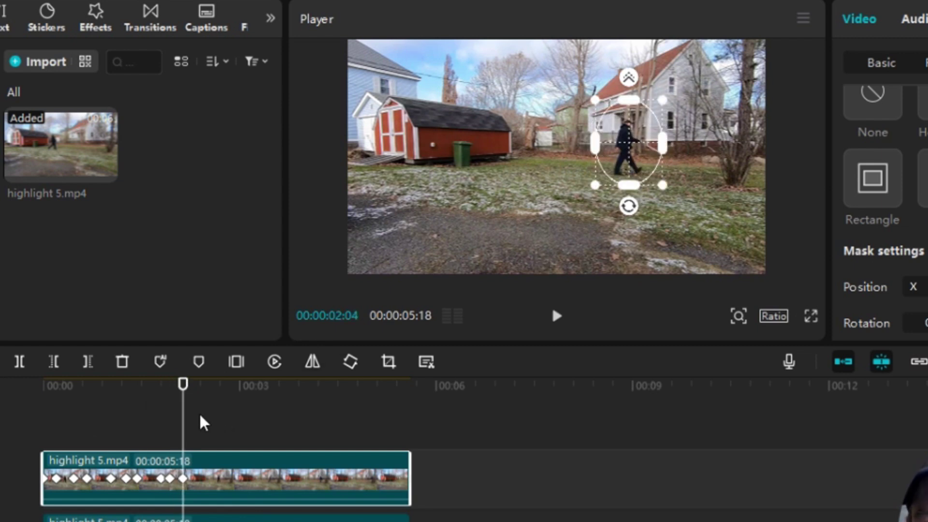
{"action": "left_click_drag", "start_coordinate": [201, 428], "coordinate": [196, 429]}
{"action": "left_click_drag", "start_coordinate": [628, 150], "coordinate": [641, 154]}
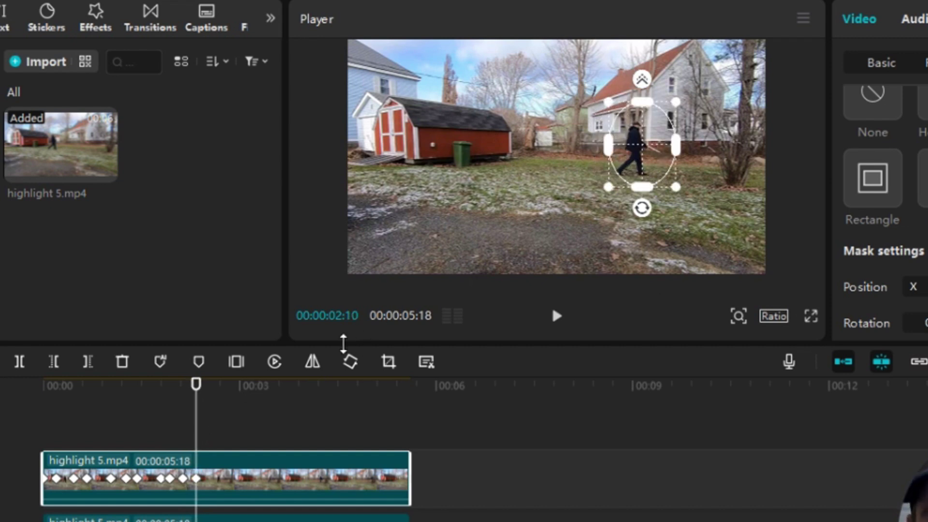
{"action": "left_click_drag", "start_coordinate": [195, 432], "coordinate": [228, 439]}
{"action": "left_click_drag", "start_coordinate": [642, 159], "coordinate": [651, 157]}
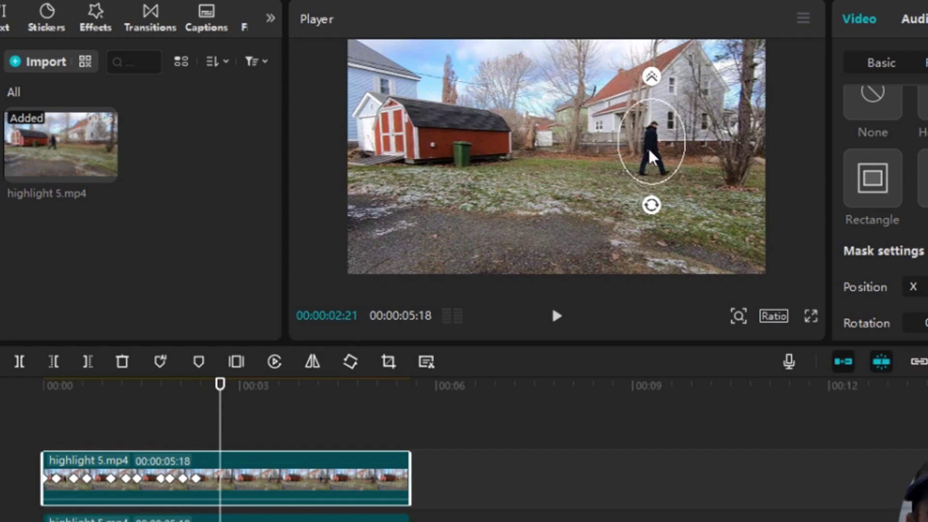
{"action": "left_click", "coordinate": [230, 431]}
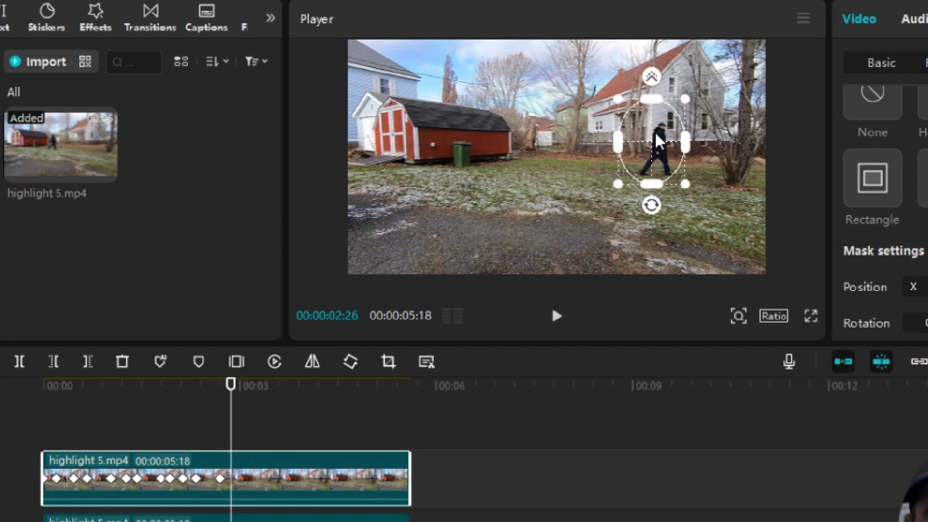
{"action": "left_click_drag", "start_coordinate": [658, 140], "coordinate": [666, 153]}
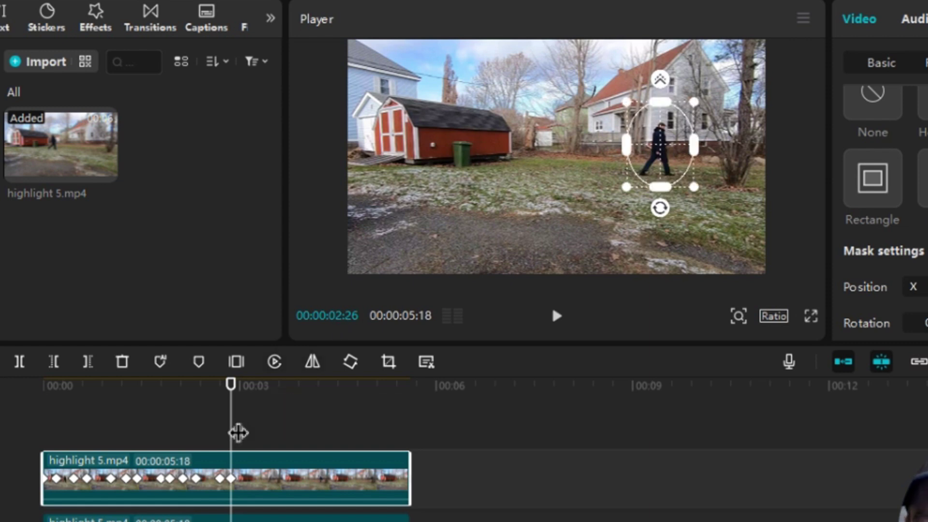
Recentre the circle mask on the walking man at 00:00:03:11, at 00:00:03:23 and once more as he reaches the tree
{"action": "left_click_drag", "start_coordinate": [238, 433], "coordinate": [270, 439]}
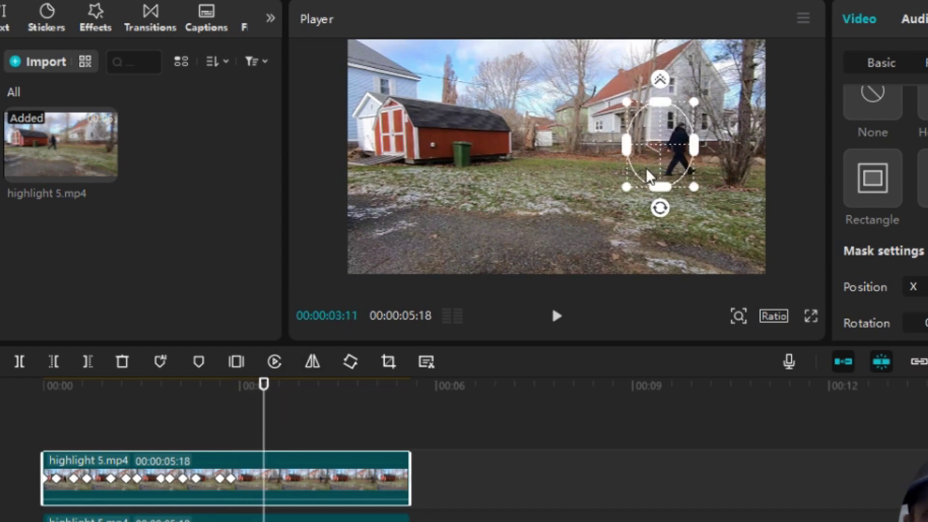
{"action": "left_click_drag", "start_coordinate": [648, 176], "coordinate": [665, 178]}
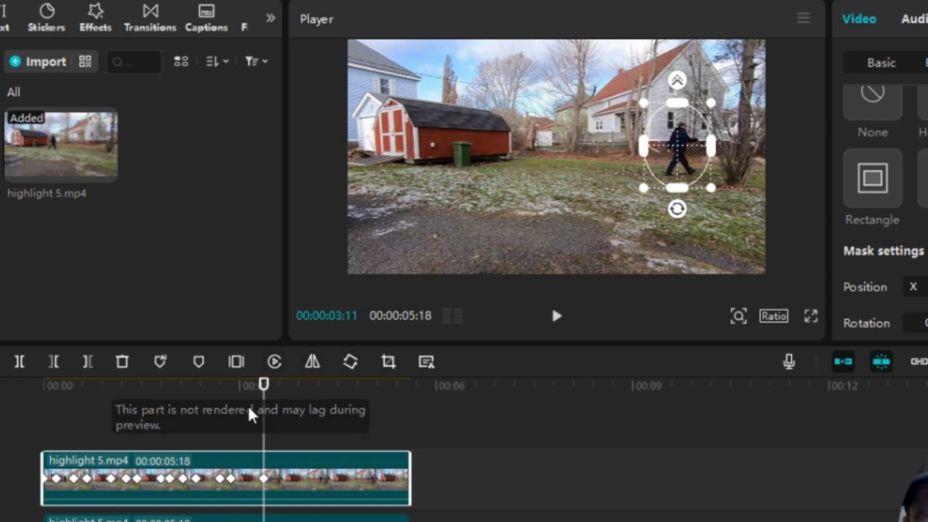
{"action": "left_click_drag", "start_coordinate": [270, 430], "coordinate": [296, 439]}
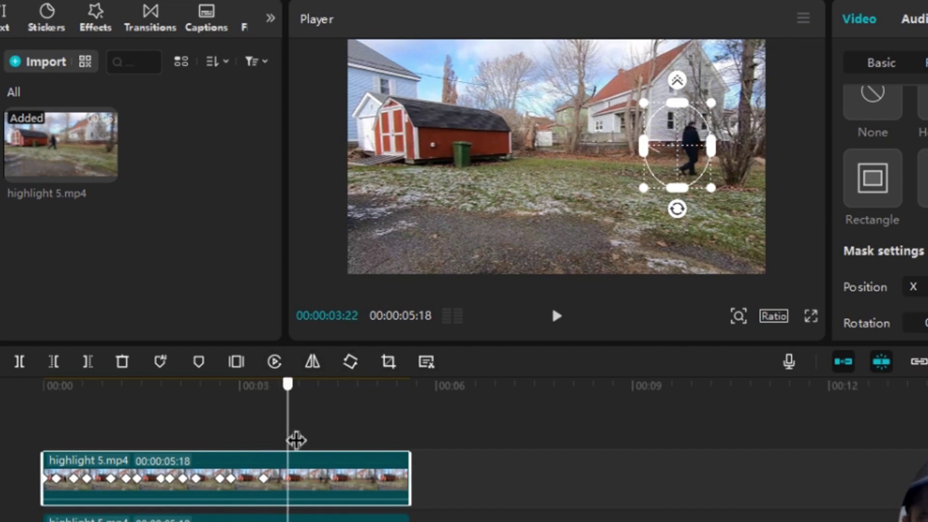
{"action": "left_click_drag", "start_coordinate": [680, 176], "coordinate": [700, 178]}
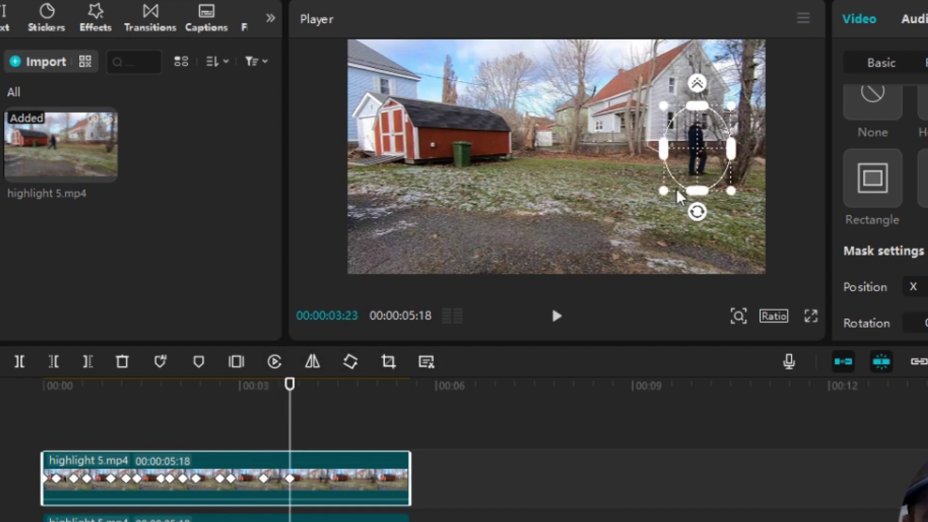
{"action": "left_click_drag", "start_coordinate": [299, 429], "coordinate": [320, 433]}
{"action": "left_click_drag", "start_coordinate": [706, 158], "coordinate": [724, 159]}
Reposition the circle mask over the man at 00:00:04:16, at 00:00:05:04 and at the clip's end as he leaves the frame
{"action": "left_click_drag", "start_coordinate": [331, 431], "coordinate": [340, 434]}
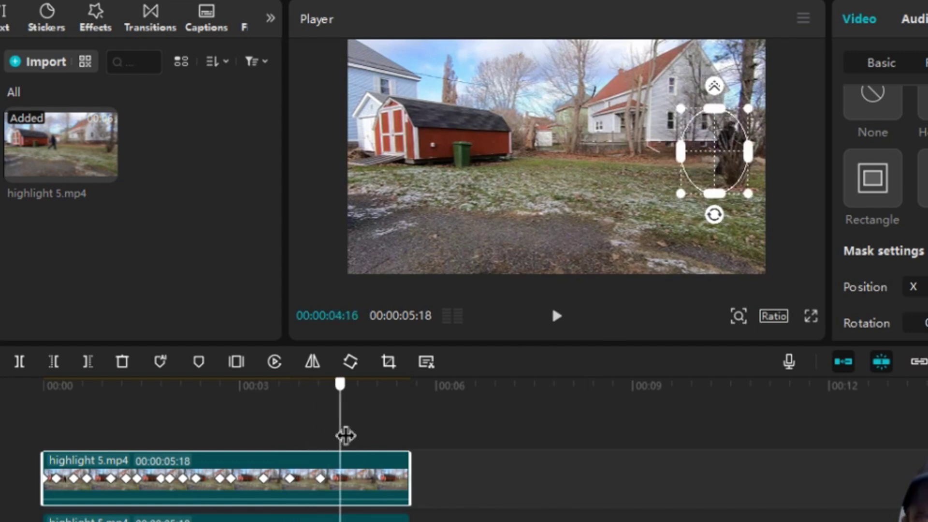
{"action": "left_click_drag", "start_coordinate": [713, 155], "coordinate": [733, 155]}
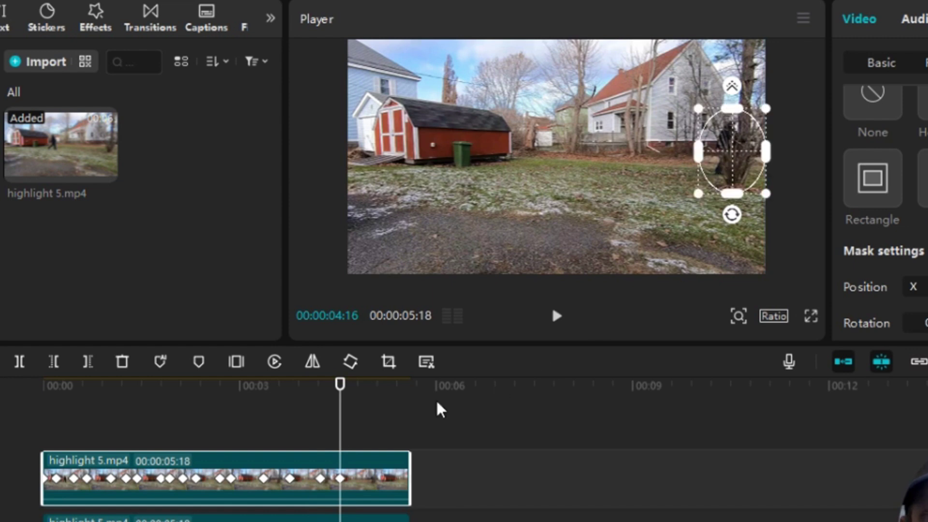
{"action": "left_click_drag", "start_coordinate": [342, 449], "coordinate": [384, 389]}
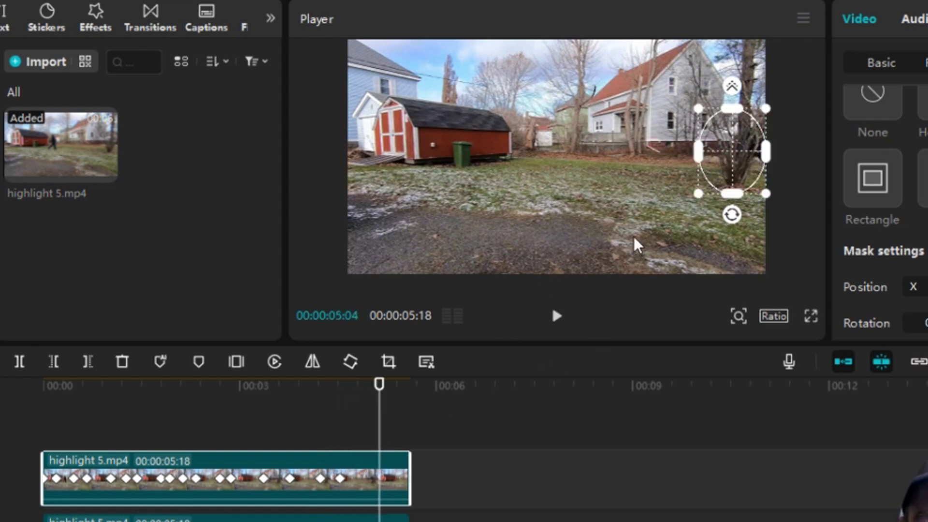
{"action": "left_click_drag", "start_coordinate": [733, 166], "coordinate": [755, 172]}
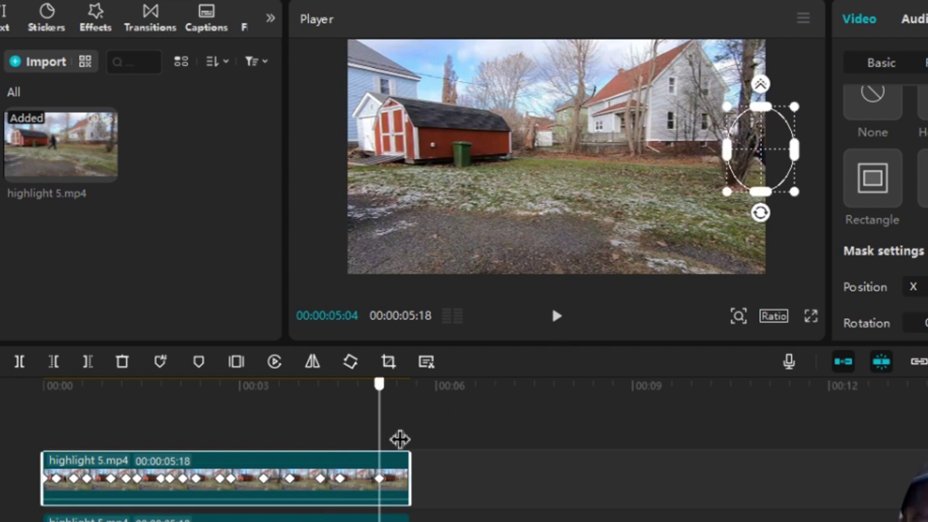
{"action": "left_click", "coordinate": [410, 442]}
{"action": "left_click_drag", "start_coordinate": [738, 162], "coordinate": [771, 166]}
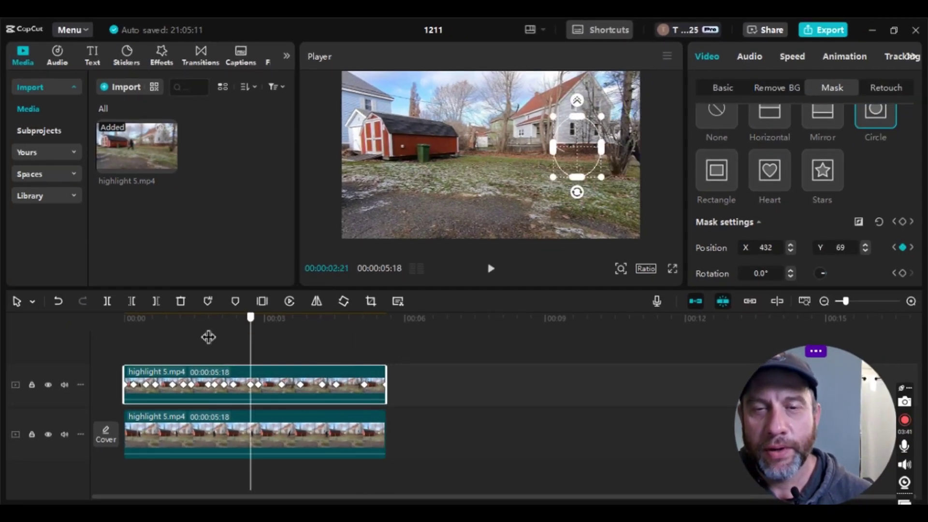
Brighten the masked upper clip and darken the lower background clip by shifting the upper endpoint of each clip's Luma curve
{"action": "left_click", "coordinate": [127, 329]}
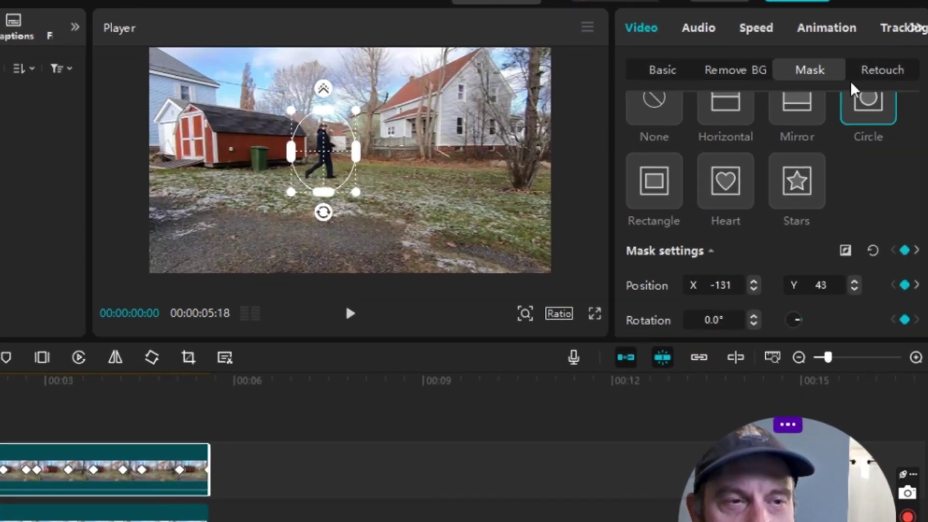
{"action": "left_click", "coordinate": [918, 29]}
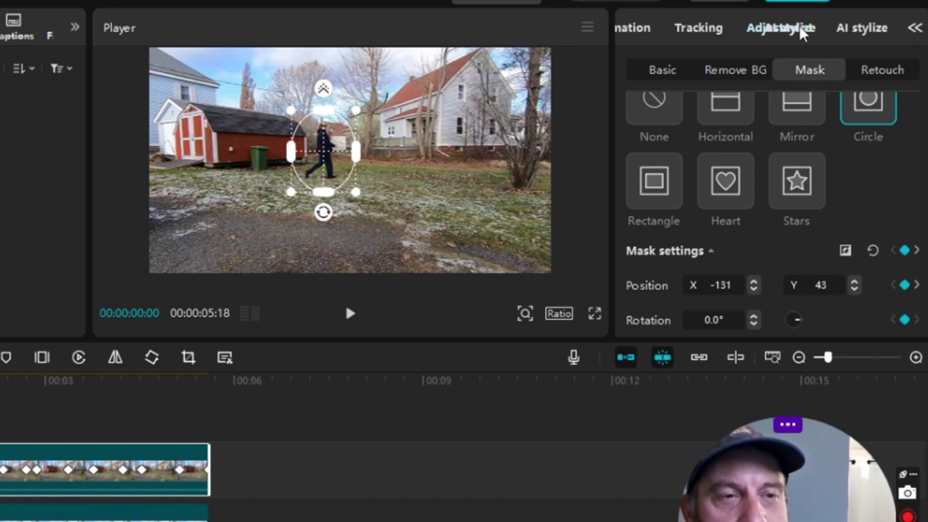
{"action": "left_click", "coordinate": [774, 29]}
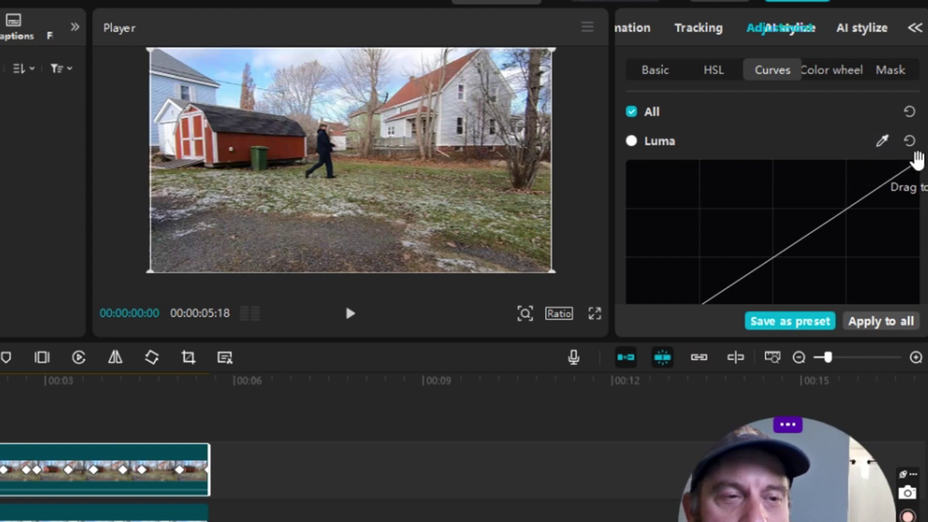
{"action": "left_click_drag", "start_coordinate": [917, 161], "coordinate": [808, 77]}
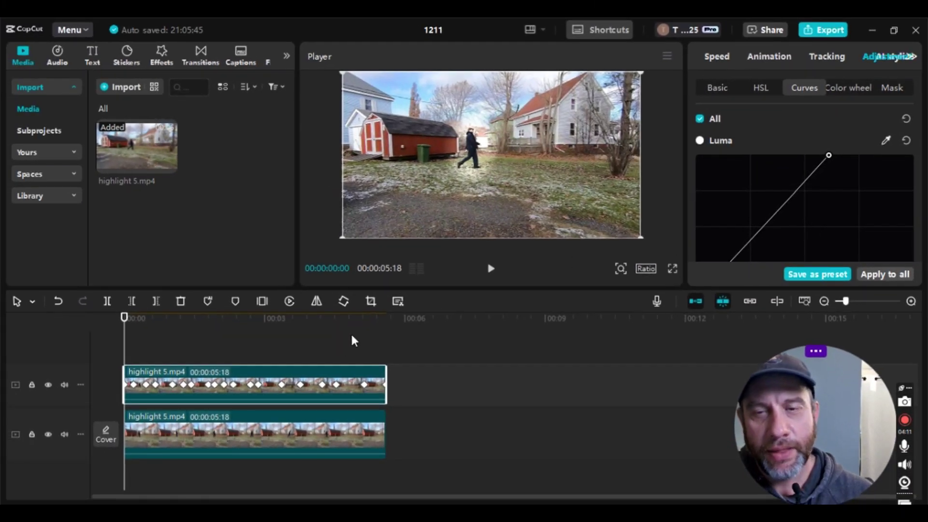
{"action": "left_click", "coordinate": [262, 428]}
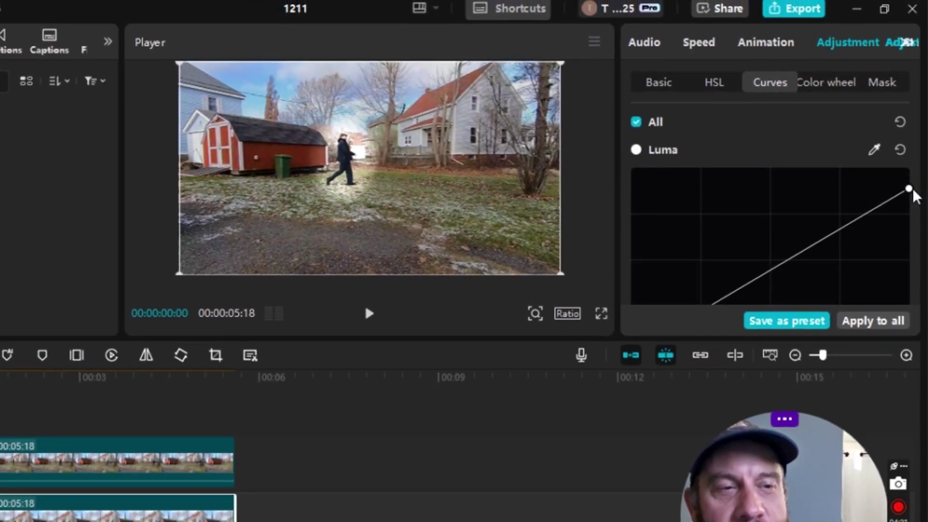
{"action": "left_click_drag", "start_coordinate": [909, 189], "coordinate": [910, 269]}
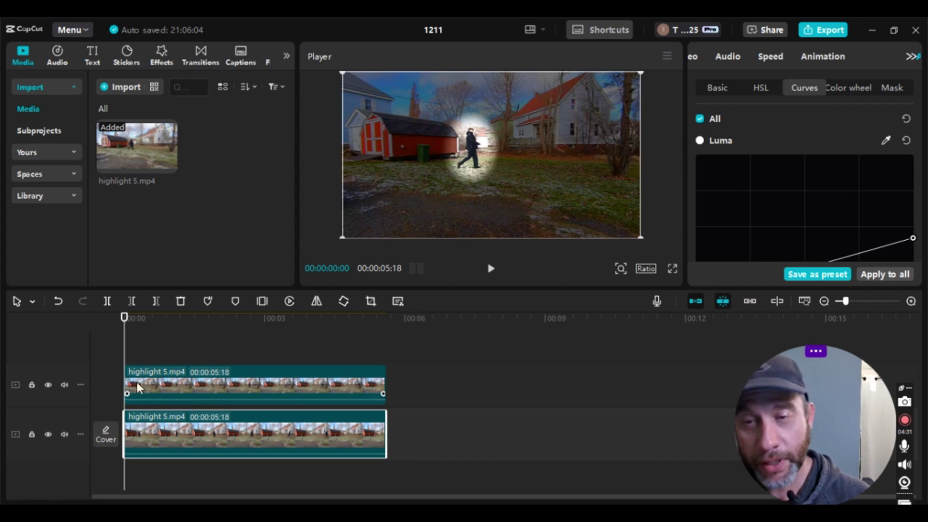
Play the moving highlight full screen through to the end, and return the playhead to the start
{"action": "left_click", "coordinate": [673, 269]}
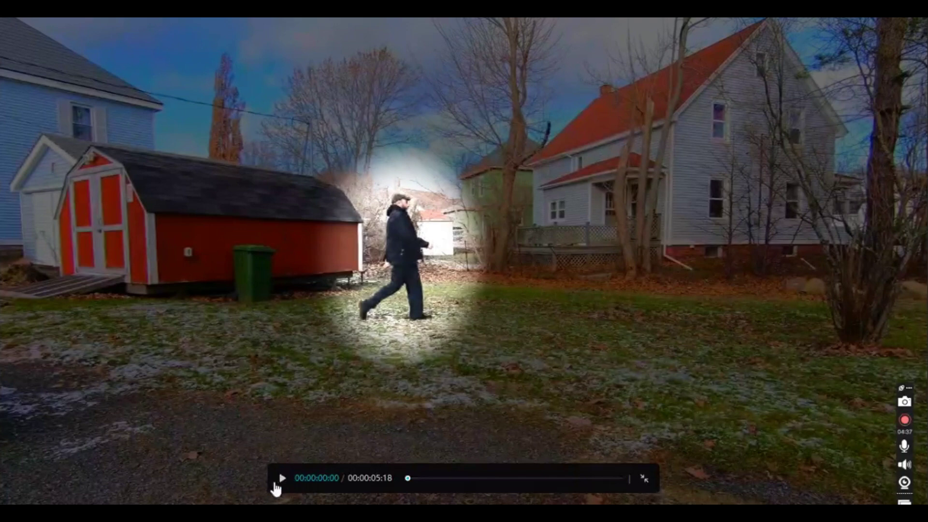
{"action": "left_click", "coordinate": [283, 481]}
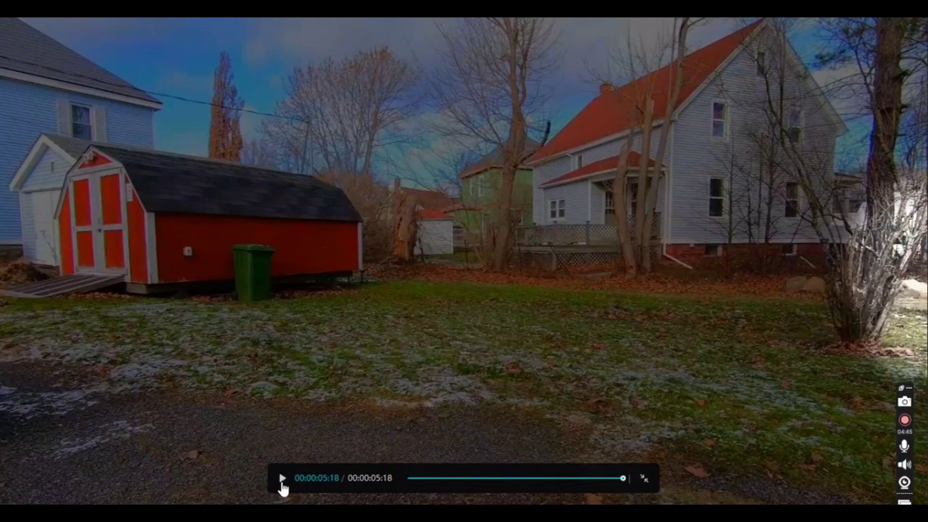
{"action": "key", "text": "Escape"}
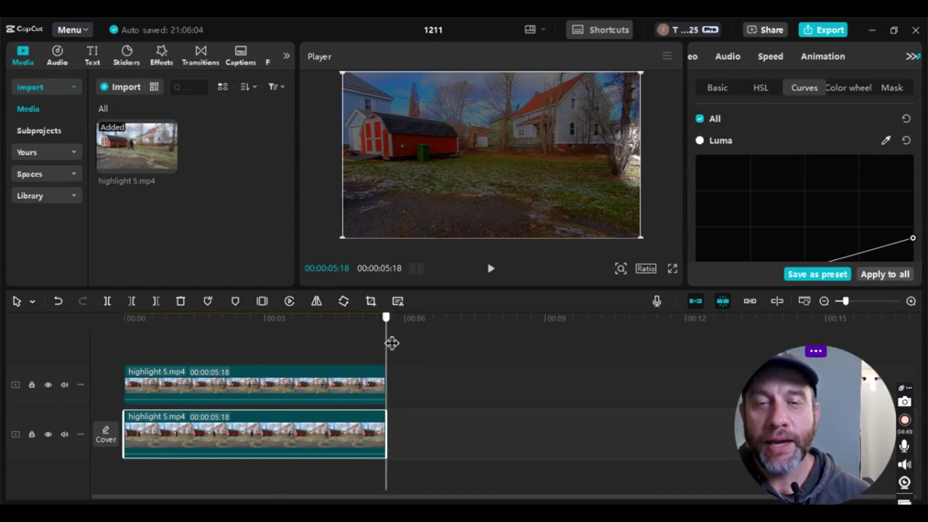
{"action": "left_click_drag", "start_coordinate": [392, 342], "coordinate": [116, 338]}
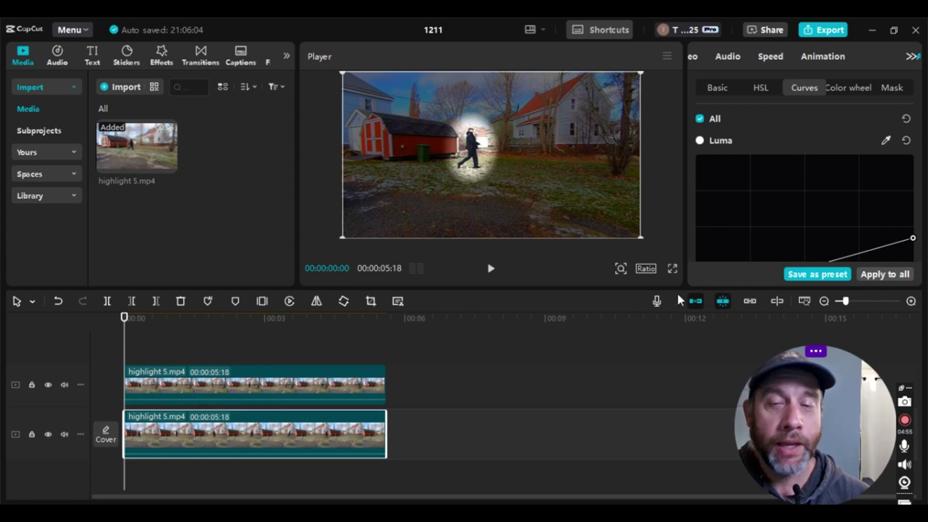
Restore the Luma curves of the masked upper clip and the lower clip to their original straight diagonals
{"action": "left_click", "coordinate": [229, 384]}
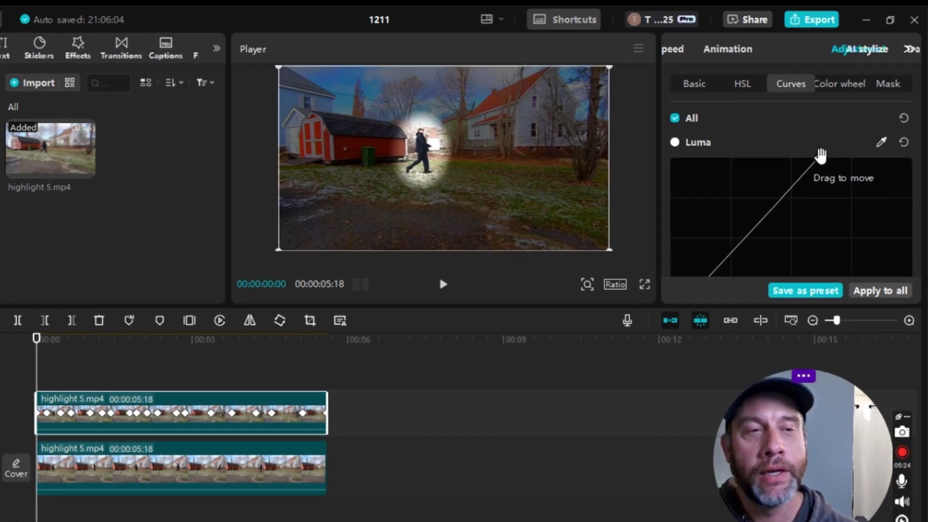
{"action": "left_click_drag", "start_coordinate": [832, 152], "coordinate": [908, 166]}
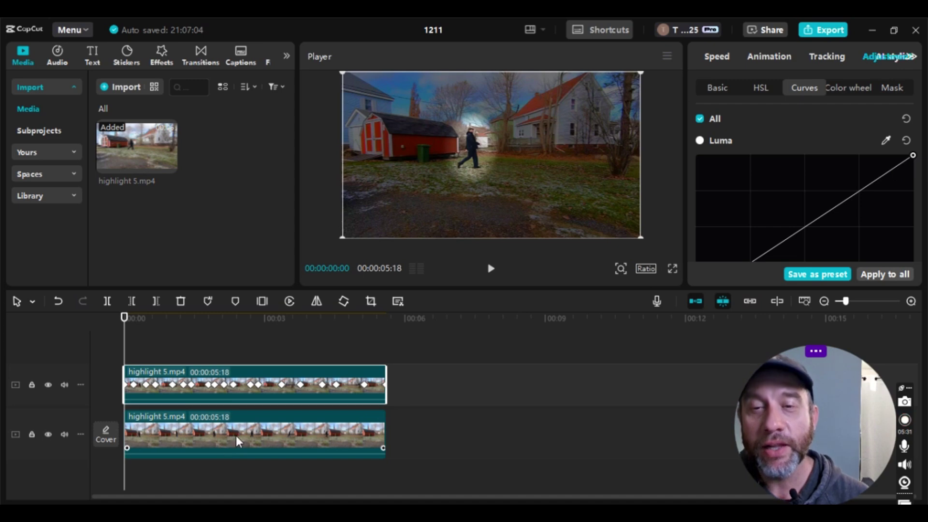
{"action": "left_click", "coordinate": [237, 441]}
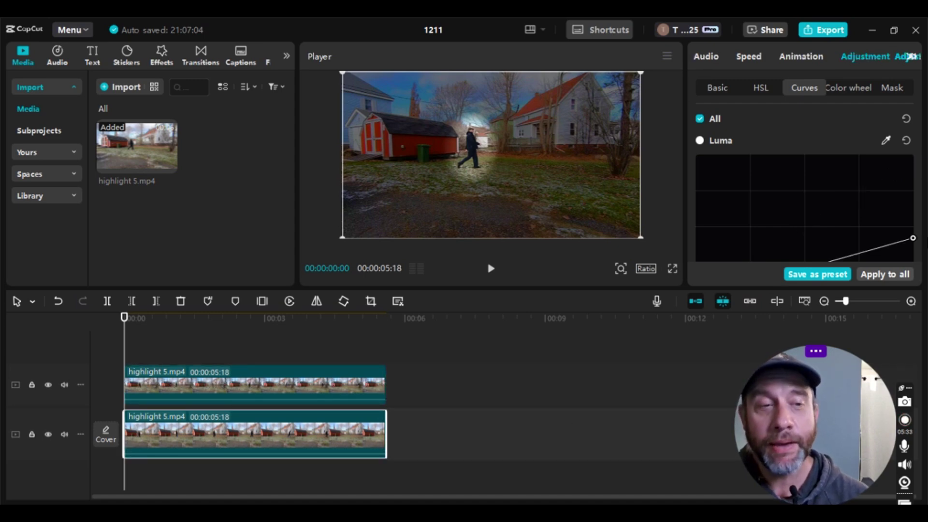
{"action": "left_click_drag", "start_coordinate": [912, 236], "coordinate": [914, 162]}
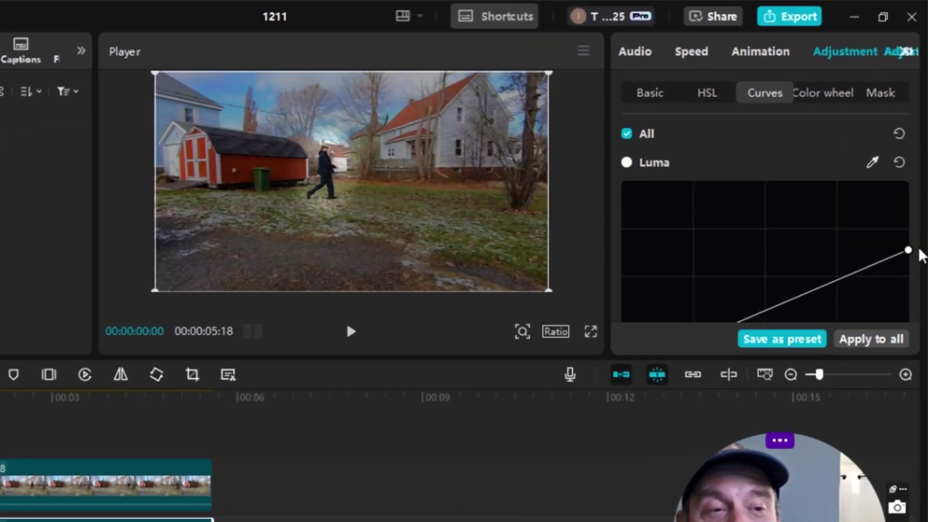
{"action": "left_click_drag", "start_coordinate": [914, 196], "coordinate": [914, 187]}
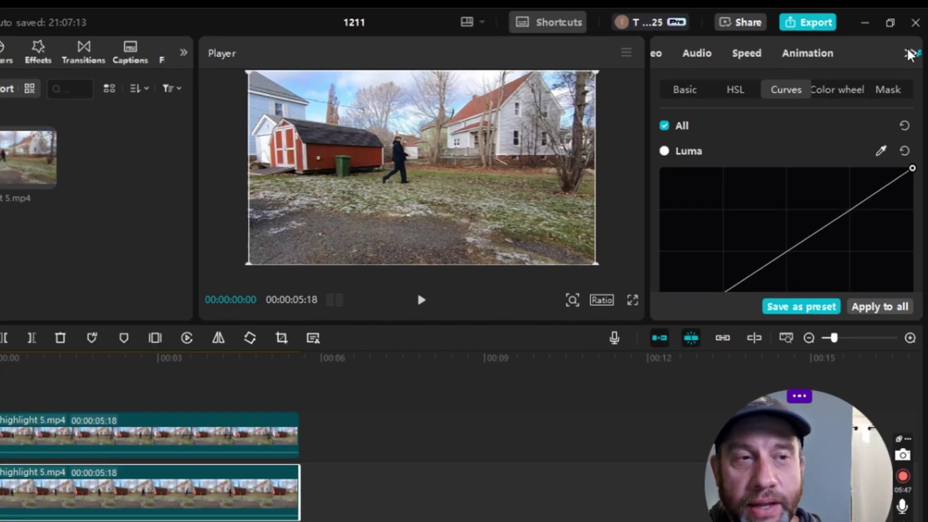
Add an opacity keyframe at 100% to the lower clip at 00:00:00:00
{"action": "left_click", "coordinate": [910, 56]}
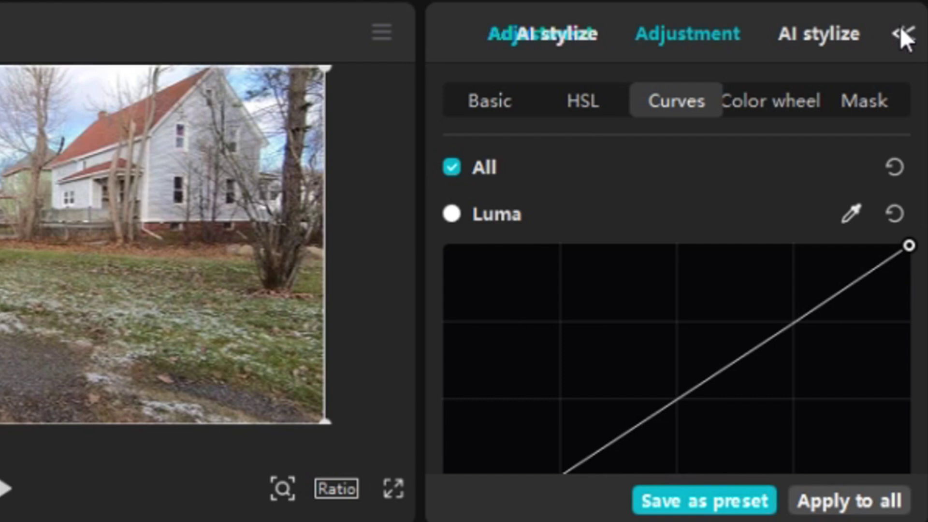
{"action": "left_click", "coordinate": [898, 30]}
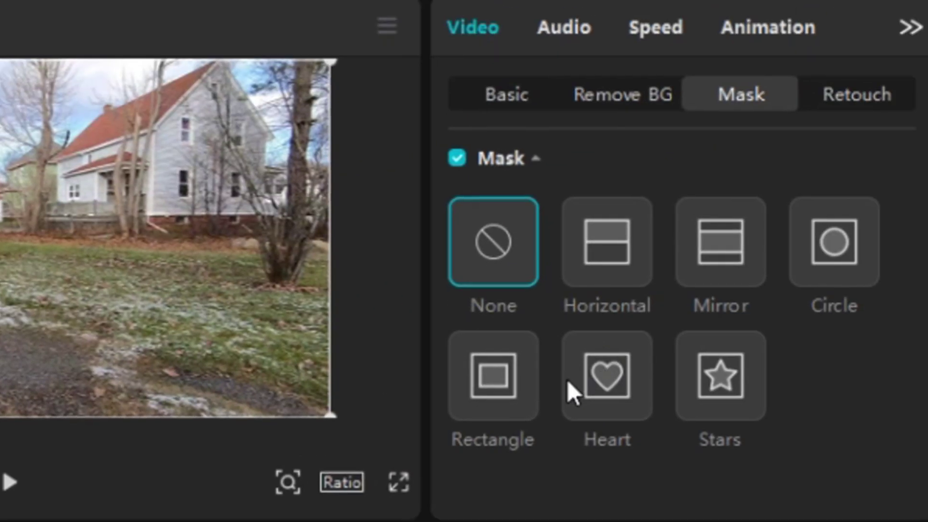
{"action": "left_click", "coordinate": [519, 95]}
{"action": "scroll", "coordinate": [709, 232], "scroll_direction": "down", "scroll_amount": 10}
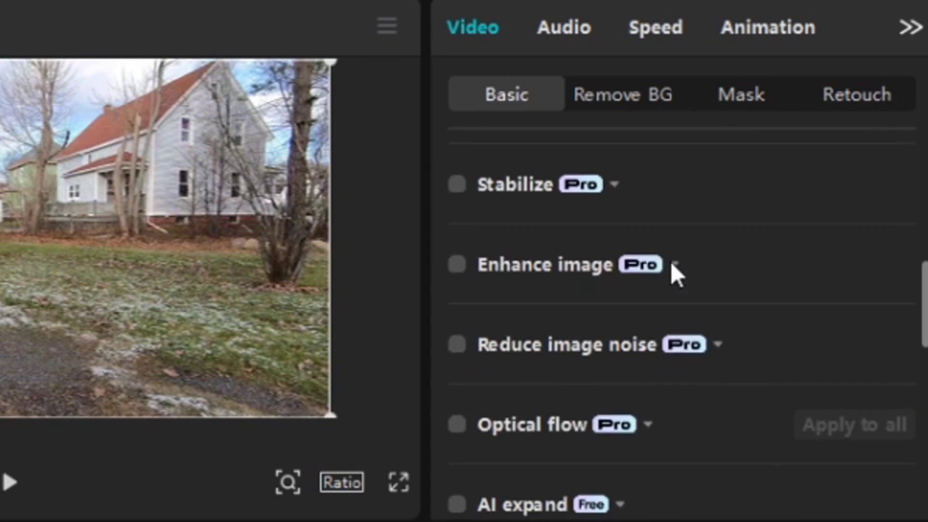
{"action": "scroll", "coordinate": [674, 269], "scroll_direction": "up", "scroll_amount": 3}
{"action": "scroll", "coordinate": [684, 290], "scroll_direction": "down", "scroll_amount": 3}
{"action": "scroll", "coordinate": [684, 271], "scroll_direction": "up", "scroll_amount": 2}
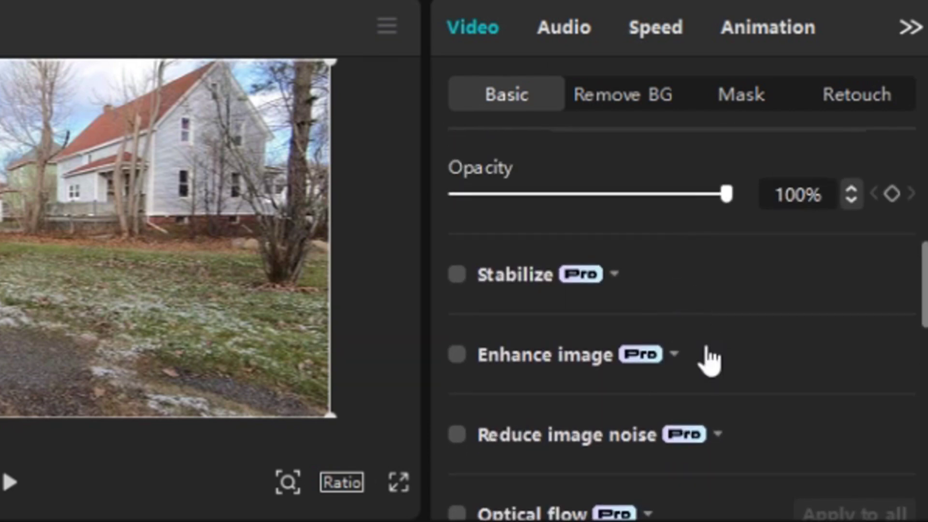
{"action": "scroll", "coordinate": [675, 385], "scroll_direction": "up", "scroll_amount": 2}
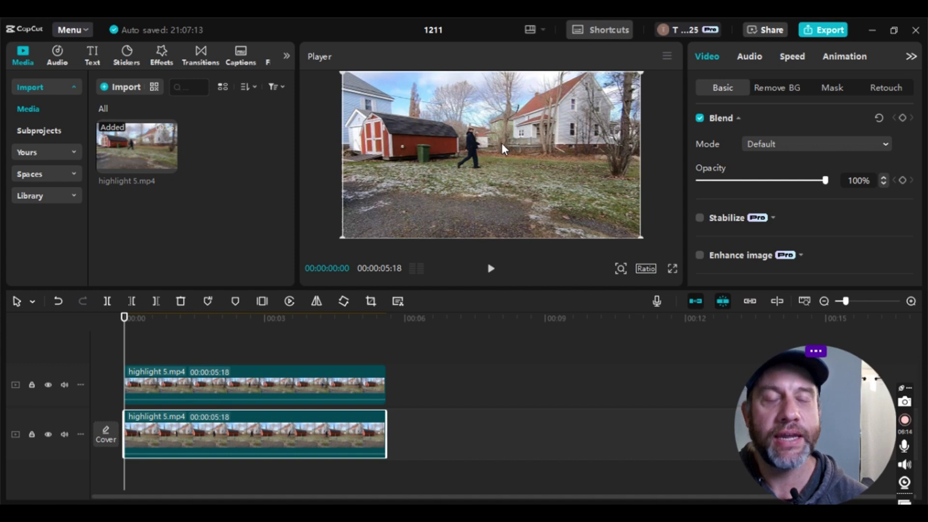
{"action": "left_click", "coordinate": [903, 181]}
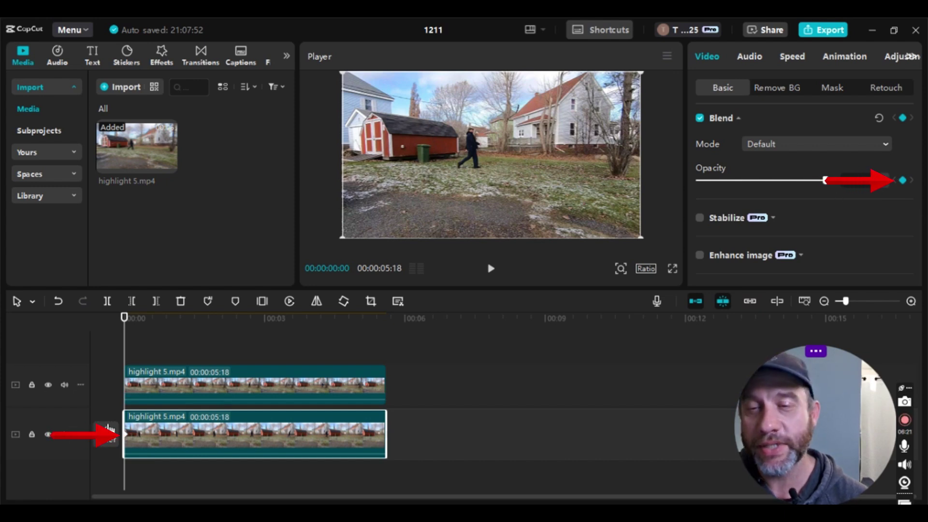
Lower the background clip's opacity to 25% at 00:00:01:00 to keyframe a fade to dark around the man
{"action": "left_click", "coordinate": [129, 330]}
{"action": "left_click_drag", "start_coordinate": [130, 330], "coordinate": [174, 349]}
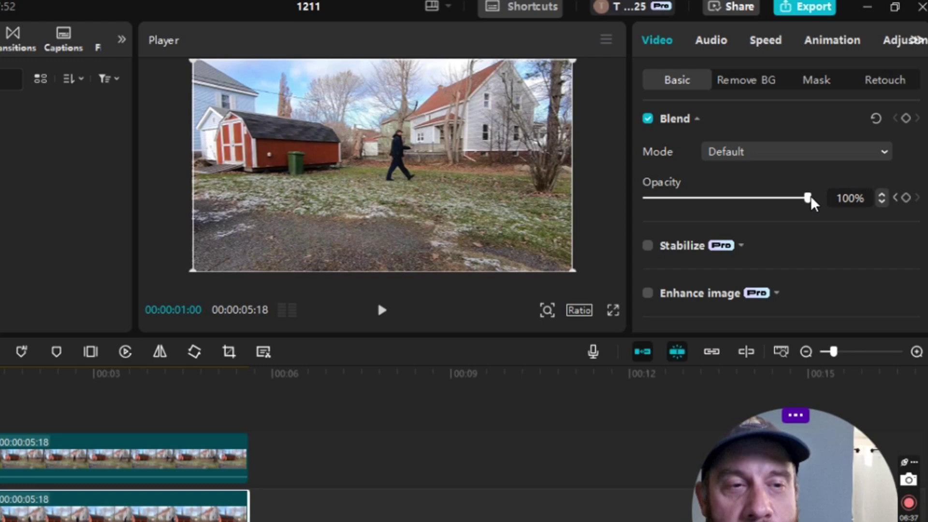
{"action": "left_click_drag", "start_coordinate": [826, 180], "coordinate": [802, 179]}
{"action": "left_click_drag", "start_coordinate": [727, 217], "coordinate": [613, 203]}
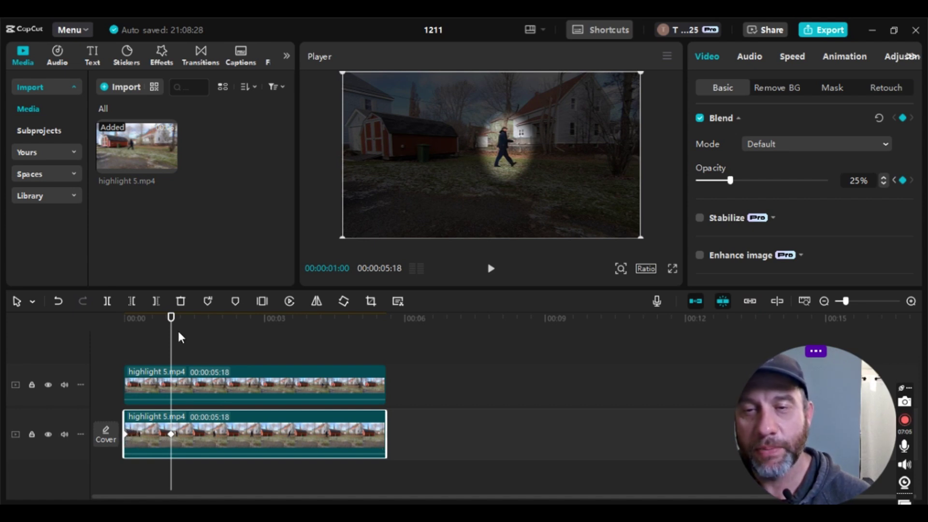
Add a 25% opacity keyframe to the lower clip at 00:00:04:18 and return to the keyframe at 00:00:01:00
{"action": "left_click_drag", "start_coordinate": [176, 342], "coordinate": [342, 357]}
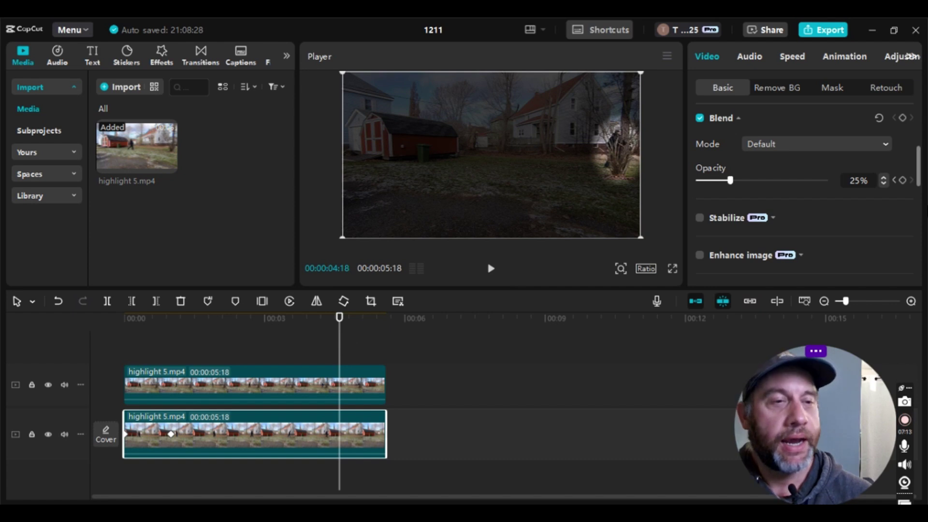
{"action": "left_click", "coordinate": [903, 180]}
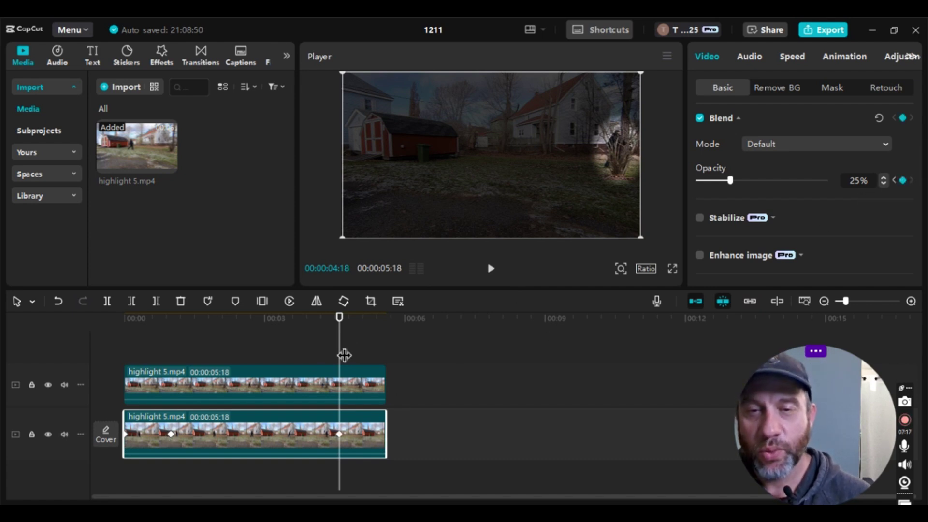
{"action": "left_click_drag", "start_coordinate": [344, 355], "coordinate": [172, 360]}
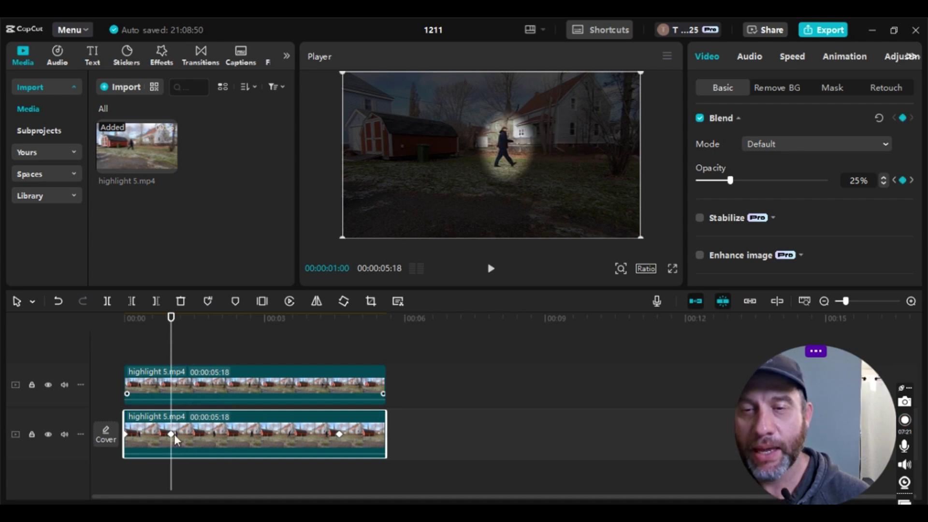
Raise the lower clip's opacity to 100% at 00:00:05:18 to keyframe a fade back to full brightness
{"action": "left_click_drag", "start_coordinate": [169, 314], "coordinate": [340, 359]}
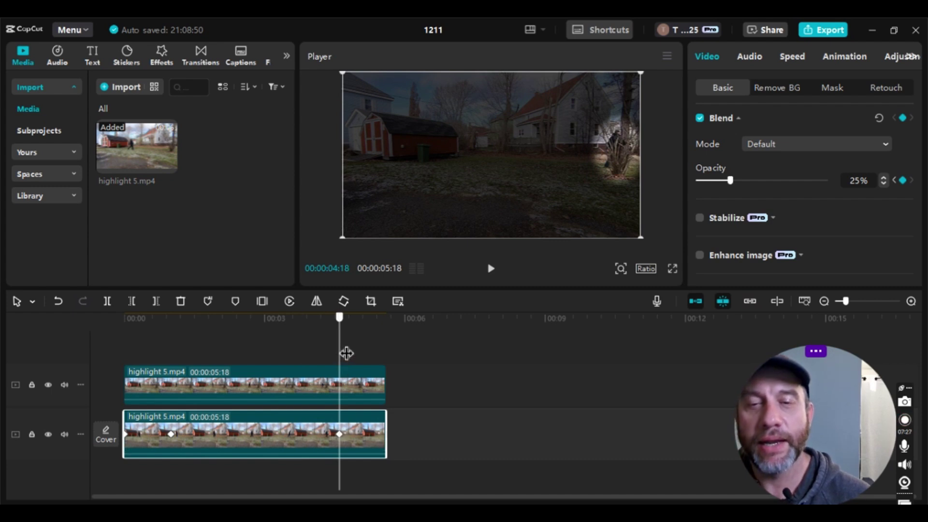
{"action": "left_click_drag", "start_coordinate": [347, 354], "coordinate": [394, 359]}
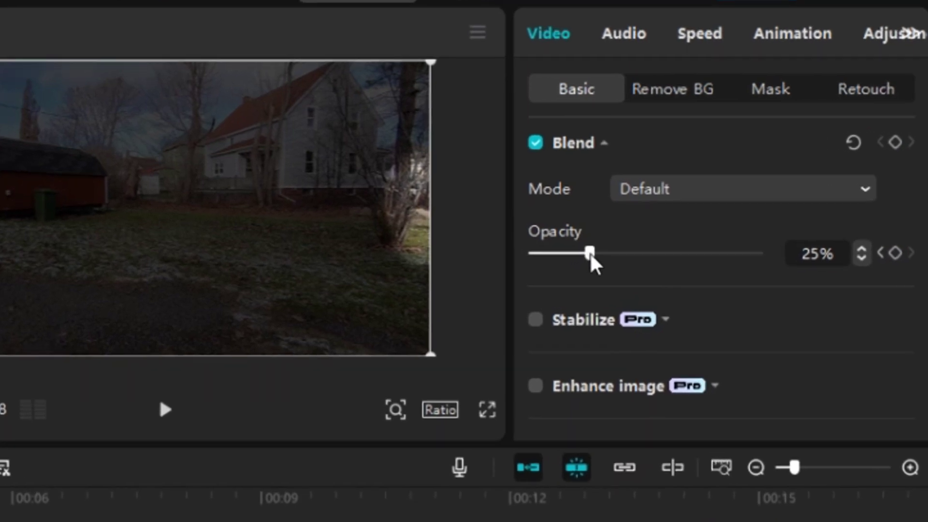
{"action": "double_click", "coordinate": [821, 255]}
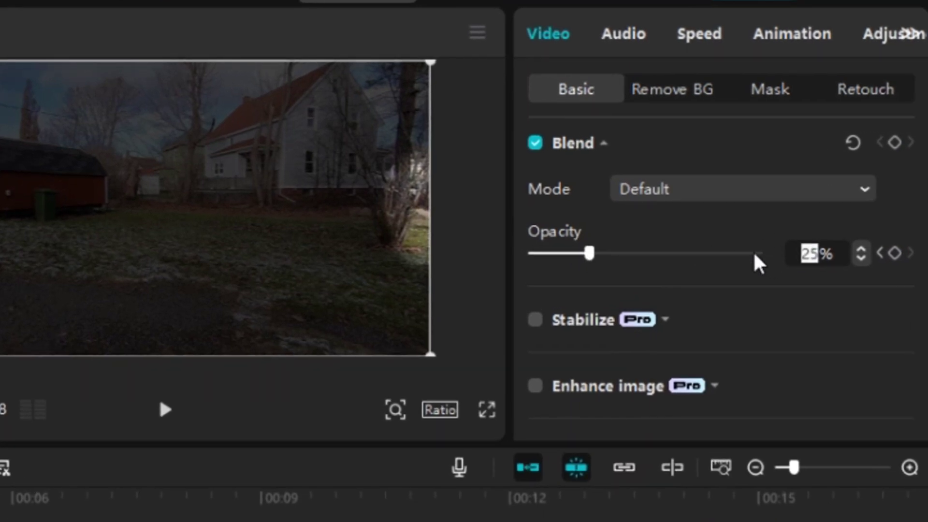
{"action": "type", "text": "100"}
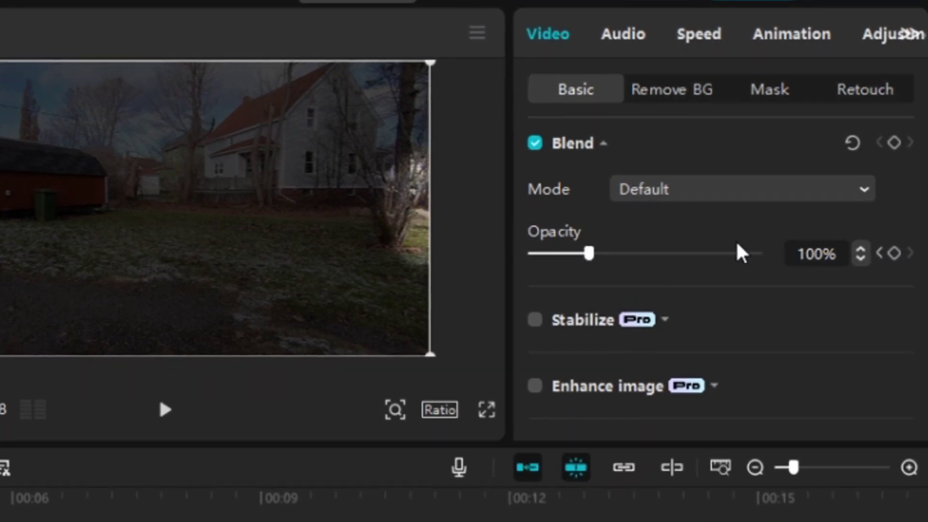
{"action": "key", "text": "Return"}
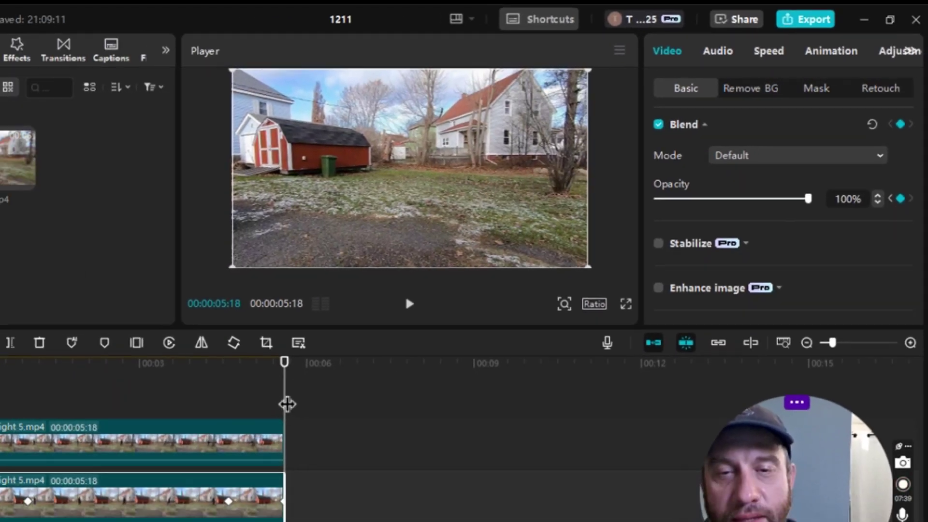
Play the finished moving highlight from 00:00:00:00 in full screen to review the mask tracking and background fade
{"action": "left_click_drag", "start_coordinate": [388, 352], "coordinate": [87, 348]}
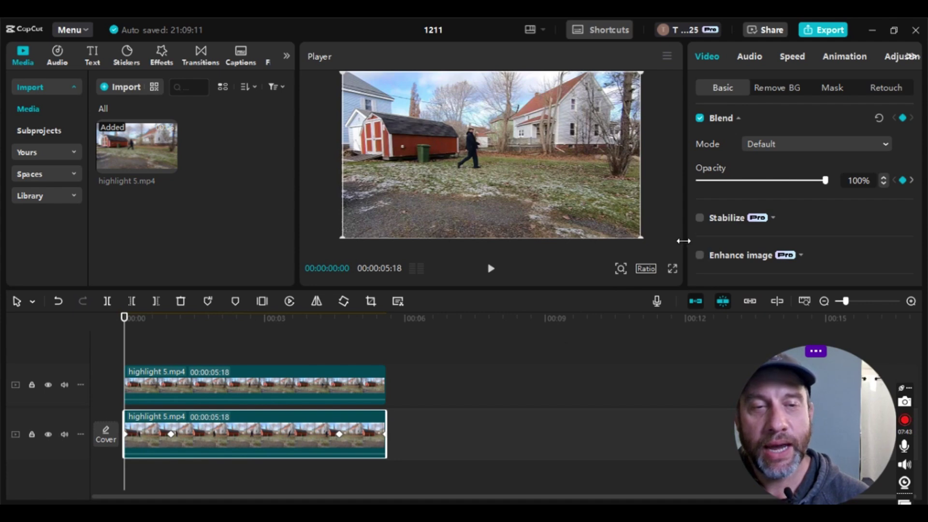
{"action": "left_click", "coordinate": [673, 269]}
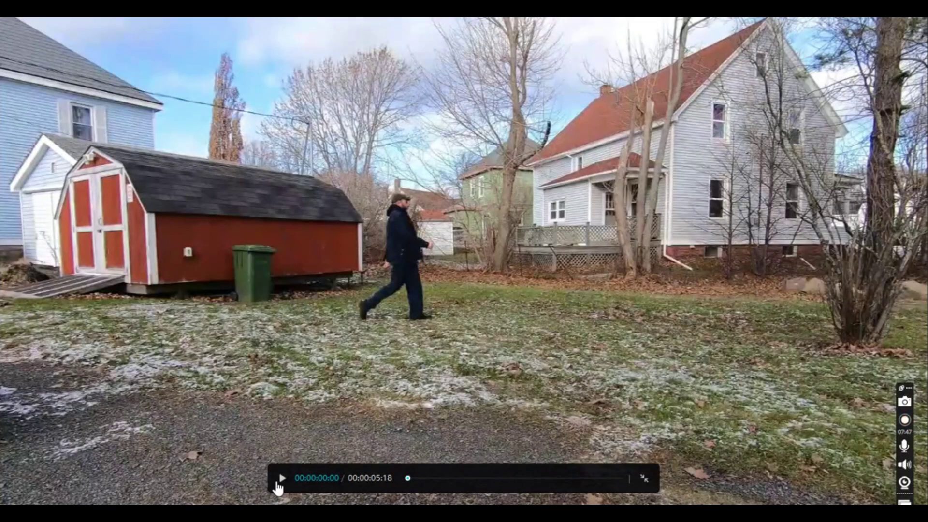
{"action": "left_click", "coordinate": [279, 486]}
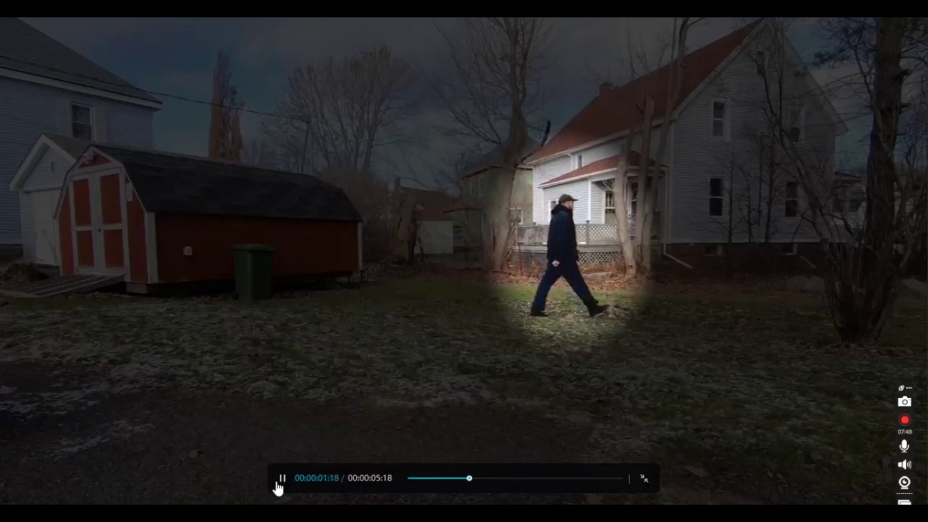